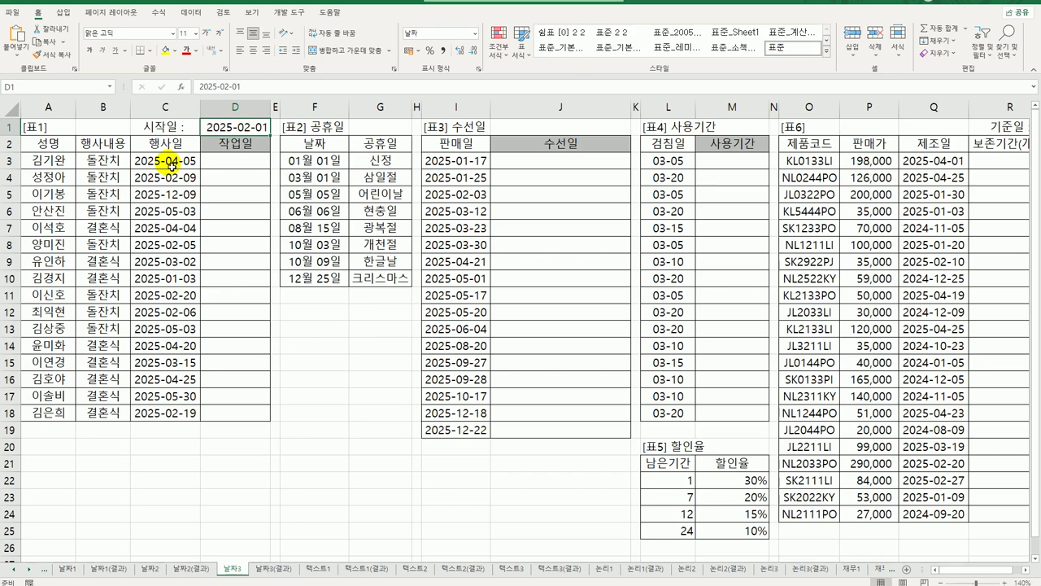
# Step: Start a NETWORKDAYS formula in cell D3 of the 작업일 column and open its function arguments
pyautogui.click(169, 162)
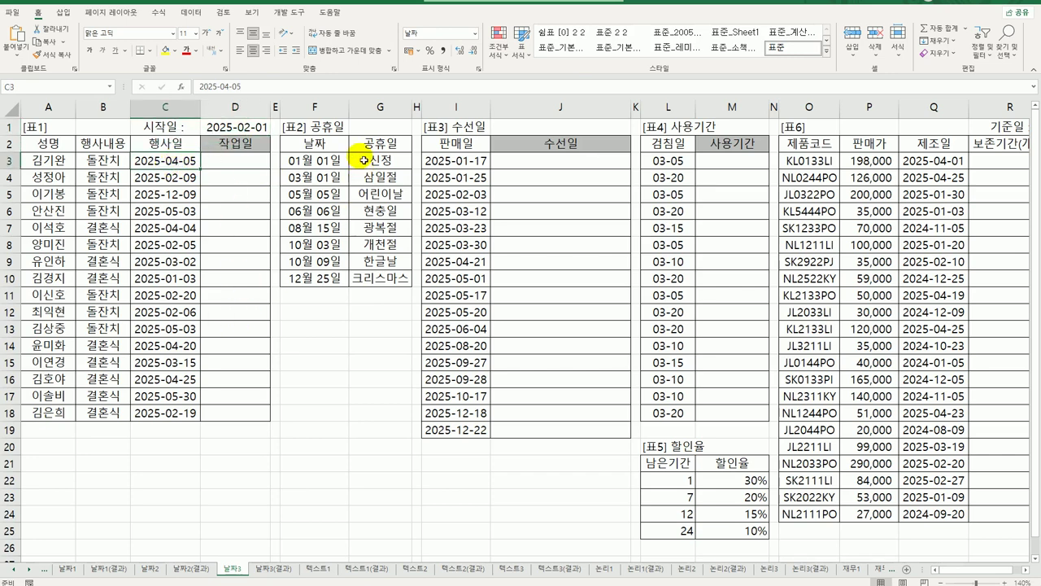
pyautogui.moveTo(338, 160); pyautogui.dragTo(389, 293)
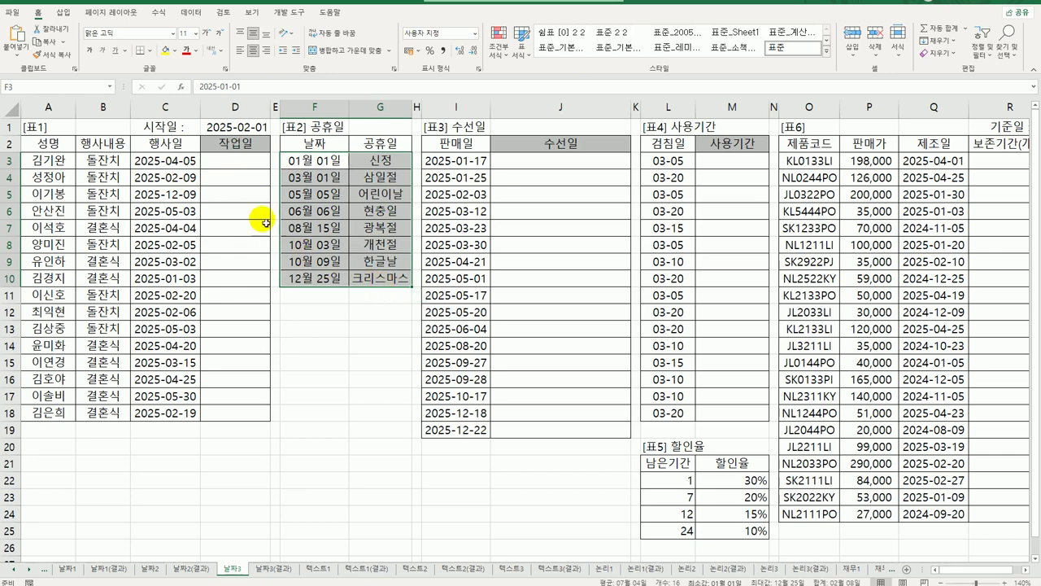
pyautogui.click(252, 170)
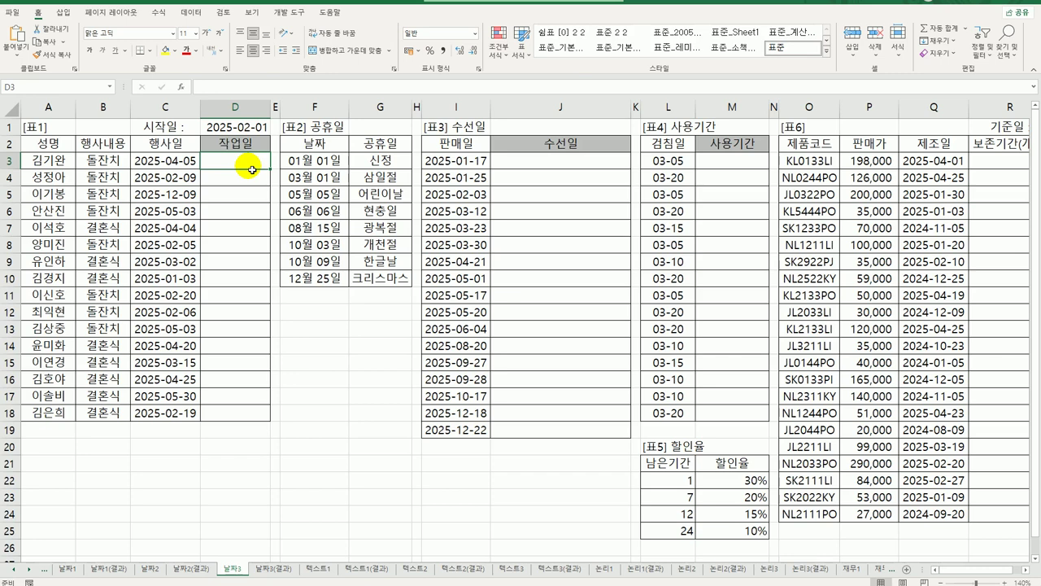
pyautogui.write('=')
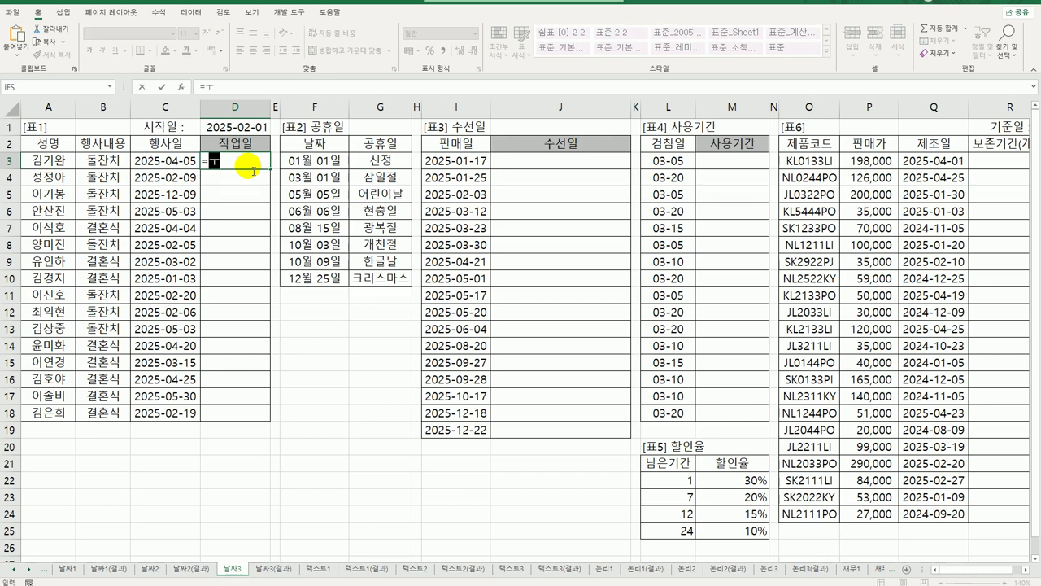
pyautogui.write('net')
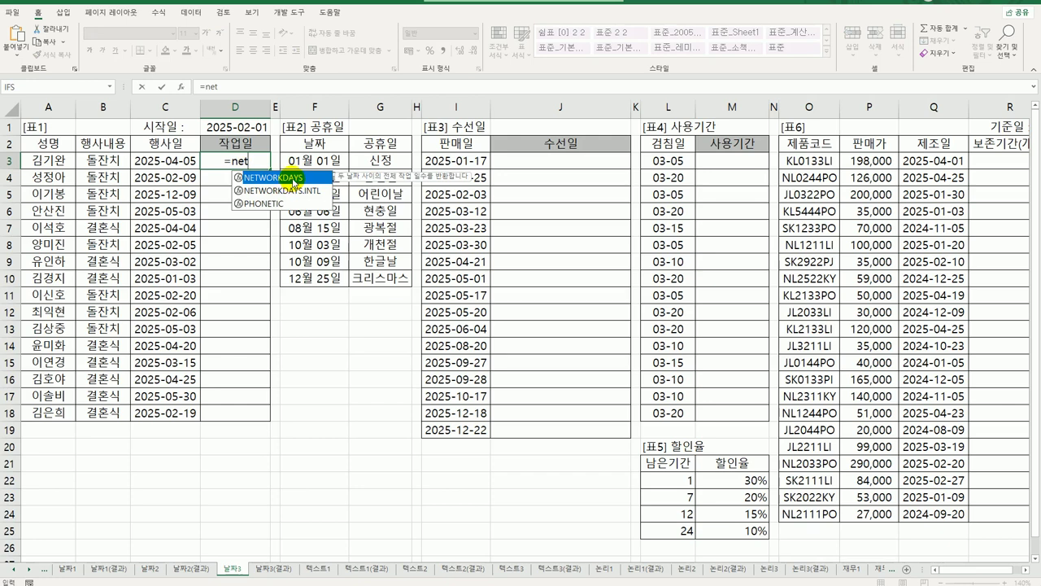
pyautogui.doubleClick(291, 184)
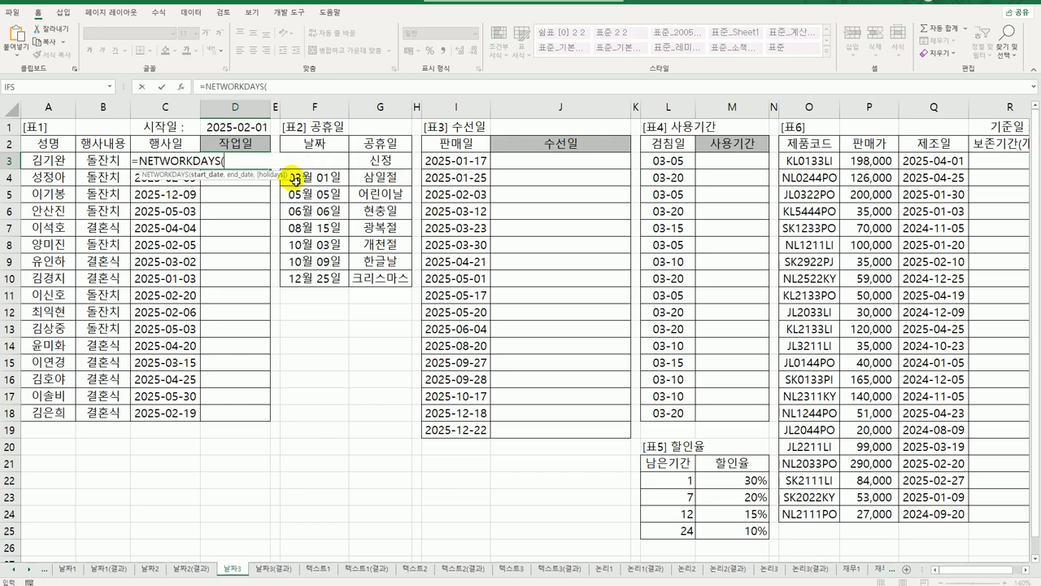
pyautogui.click(181, 87)
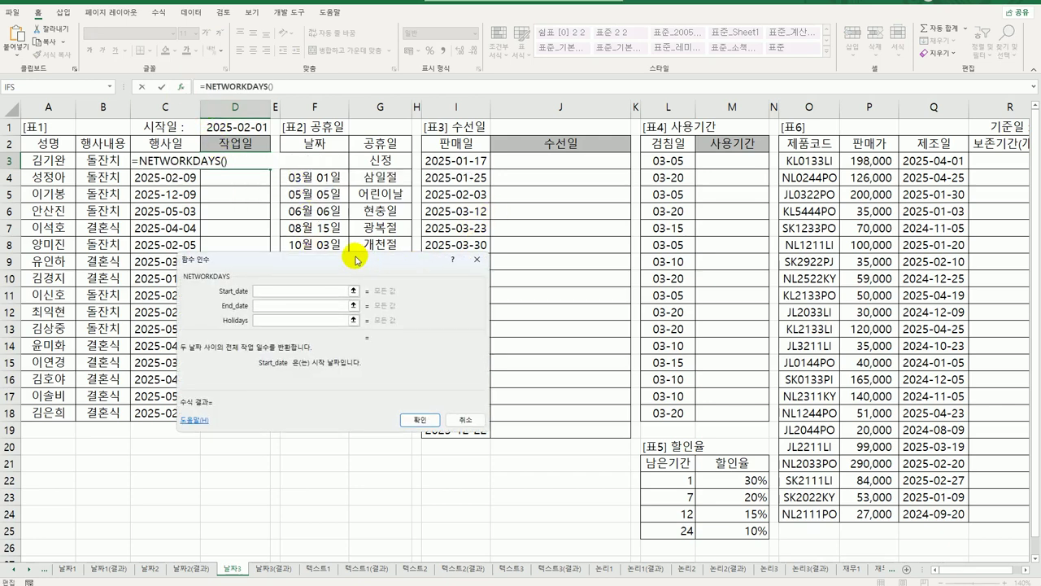
pyautogui.moveTo(363, 264); pyautogui.dragTo(476, 164)
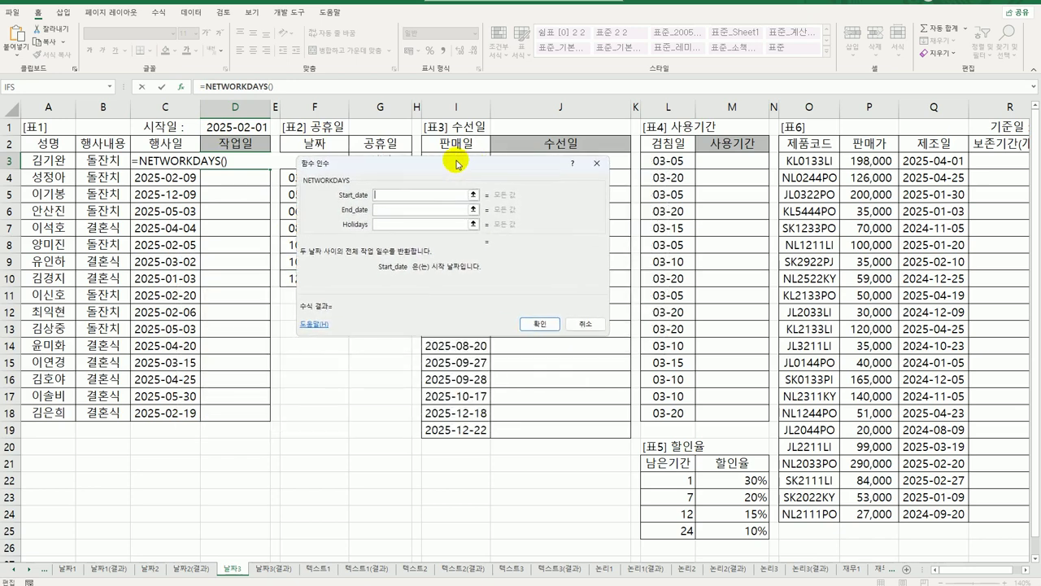
# Step: Complete the NETWORKDAYS formula with start date $D$1, end date C3 and holidays $F$3:$F$10
pyautogui.click(251, 129)
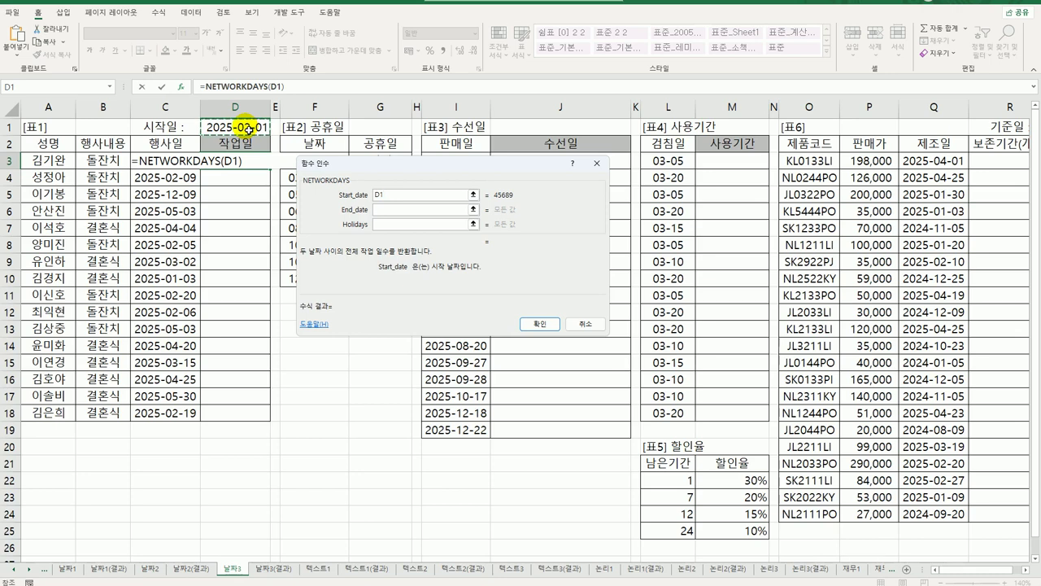
pyautogui.press('F4')
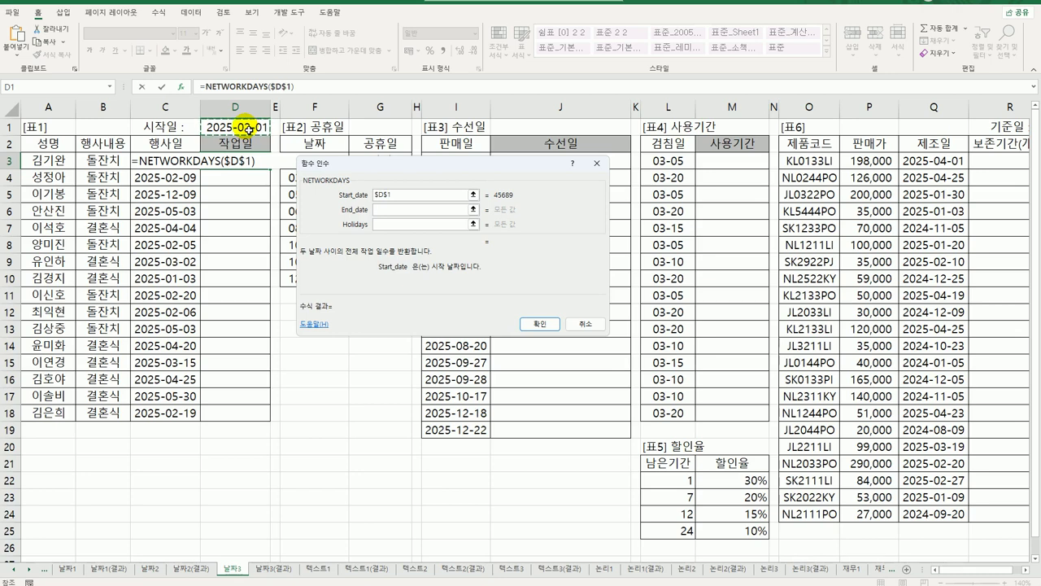
pyautogui.click(388, 213)
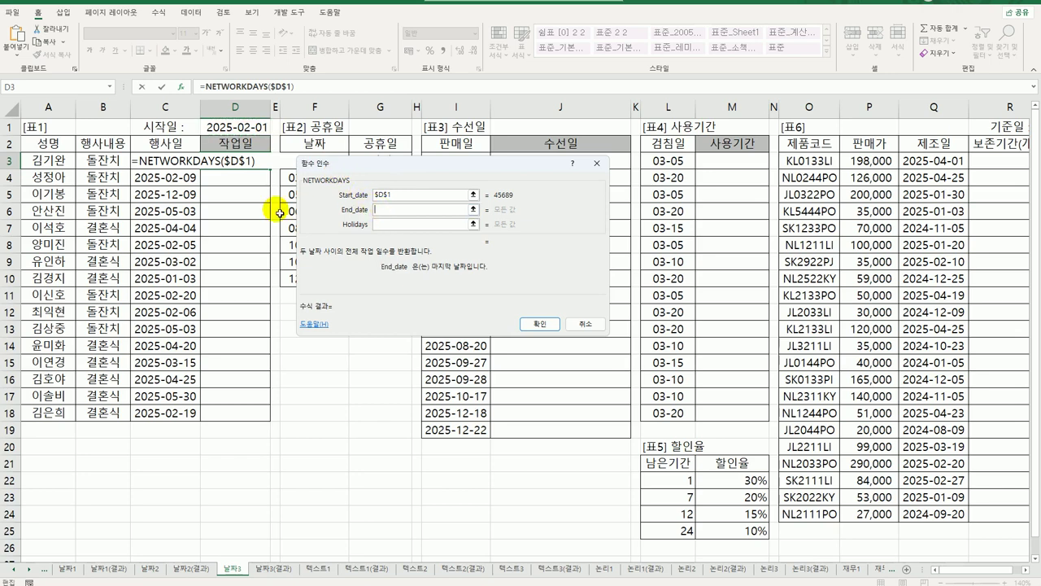
pyautogui.click(144, 162)
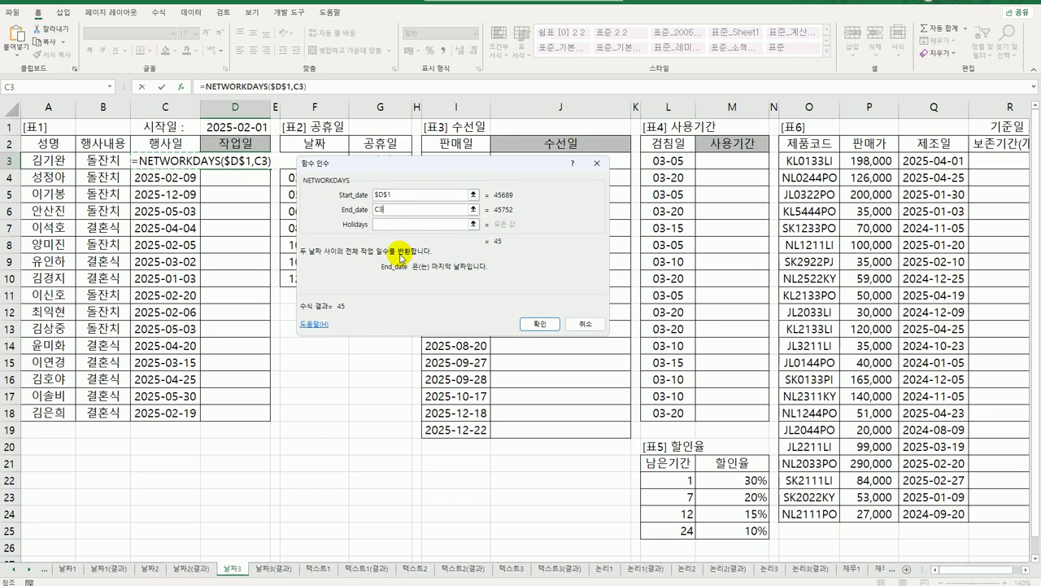
pyautogui.click(395, 224)
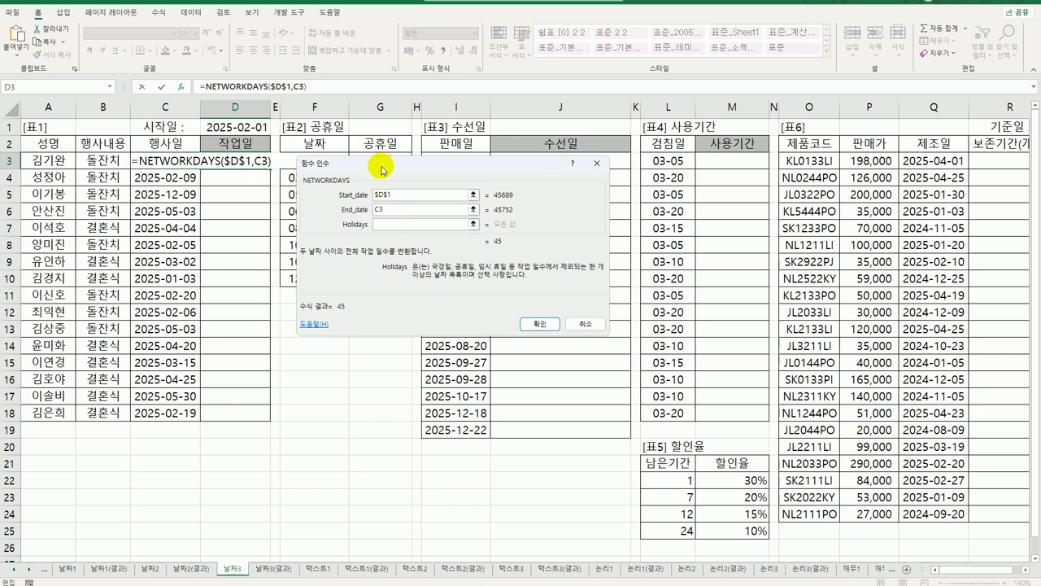
pyautogui.moveTo(379, 162); pyautogui.dragTo(378, 330)
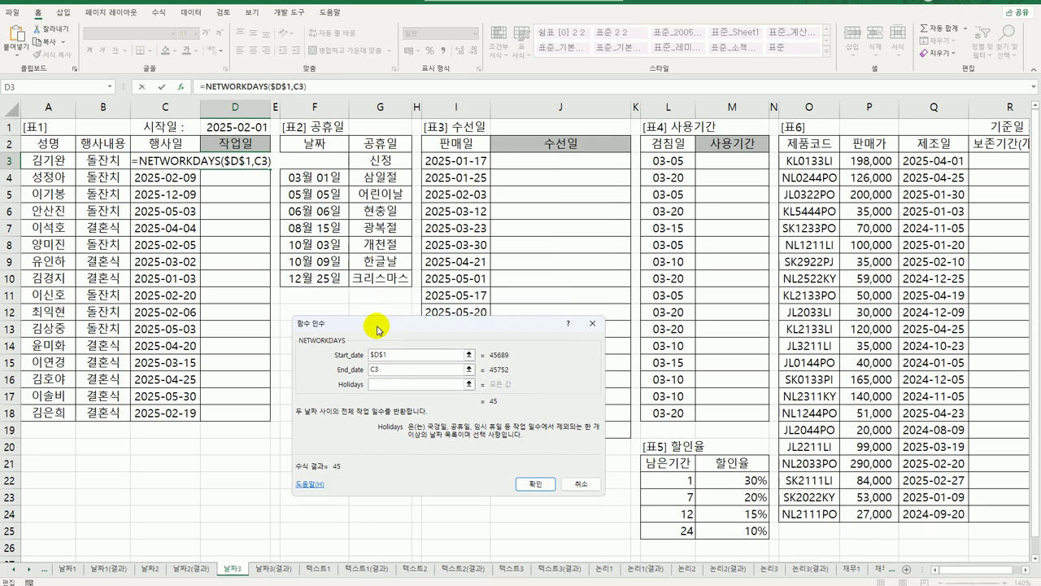
pyautogui.moveTo(315, 160); pyautogui.dragTo(323, 285)
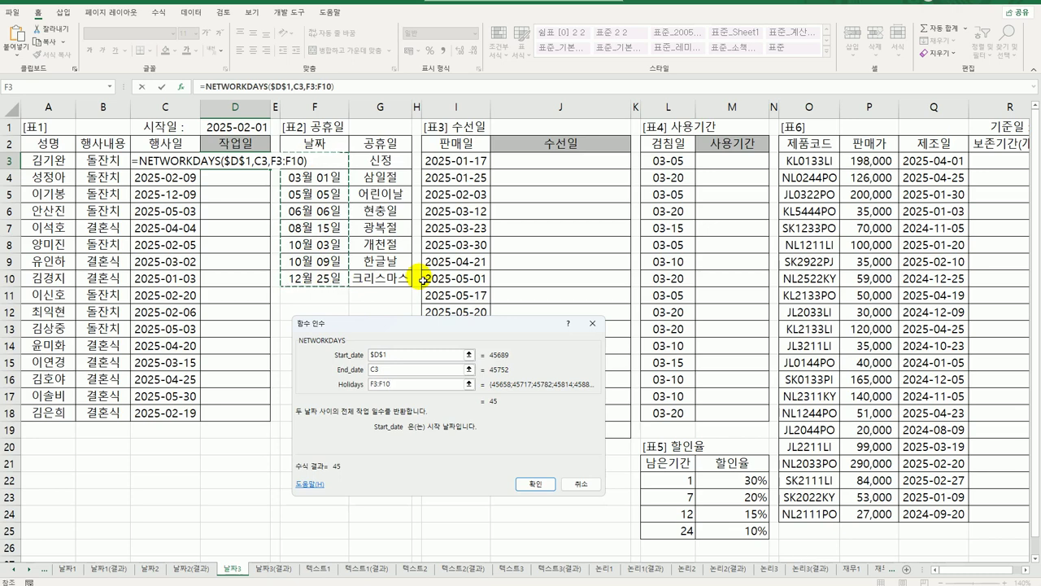
pyautogui.press('F4')
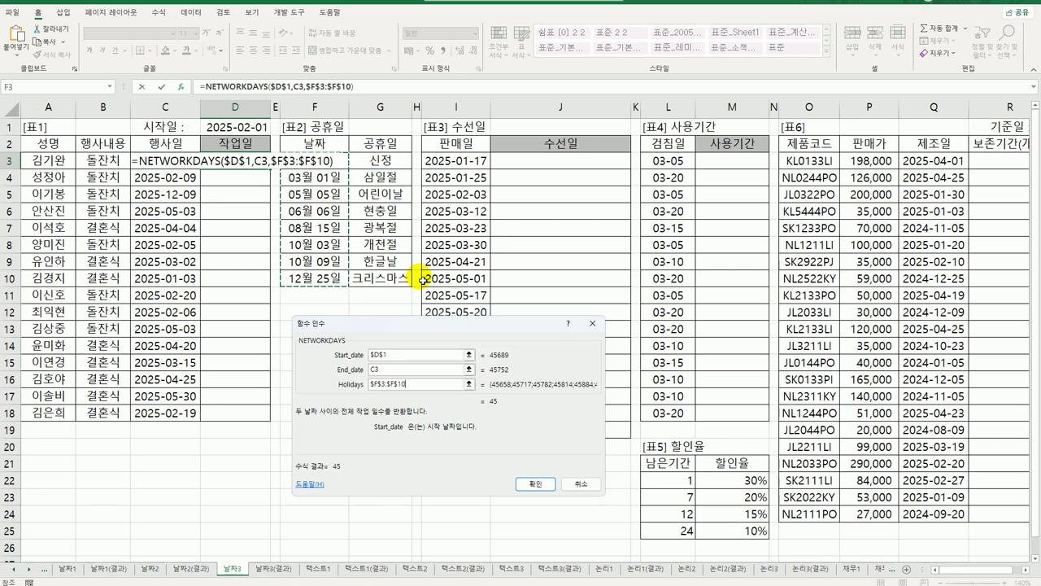
pyautogui.click(533, 484)
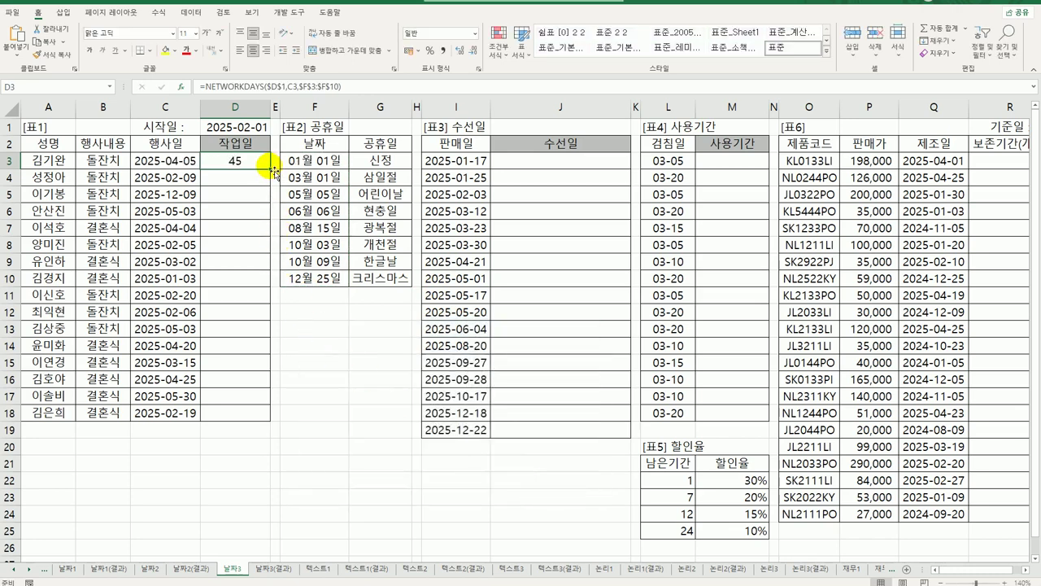
# Step: Fill the NETWORKDAYS formula from D3 down to D18 and check the negative result in D10
pyautogui.moveTo(270, 169); pyautogui.dragTo(264, 413)
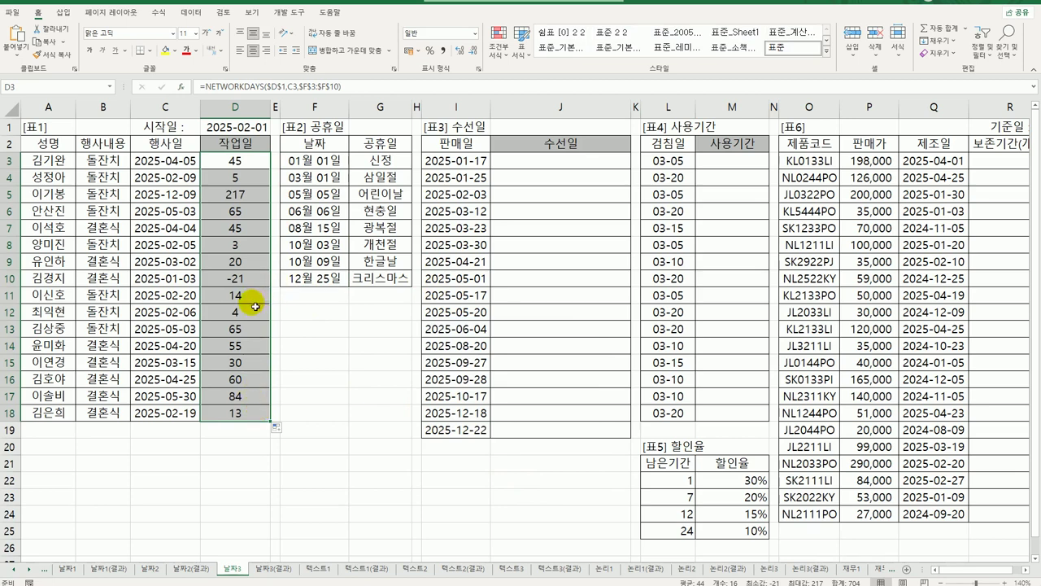
pyautogui.click(241, 277)
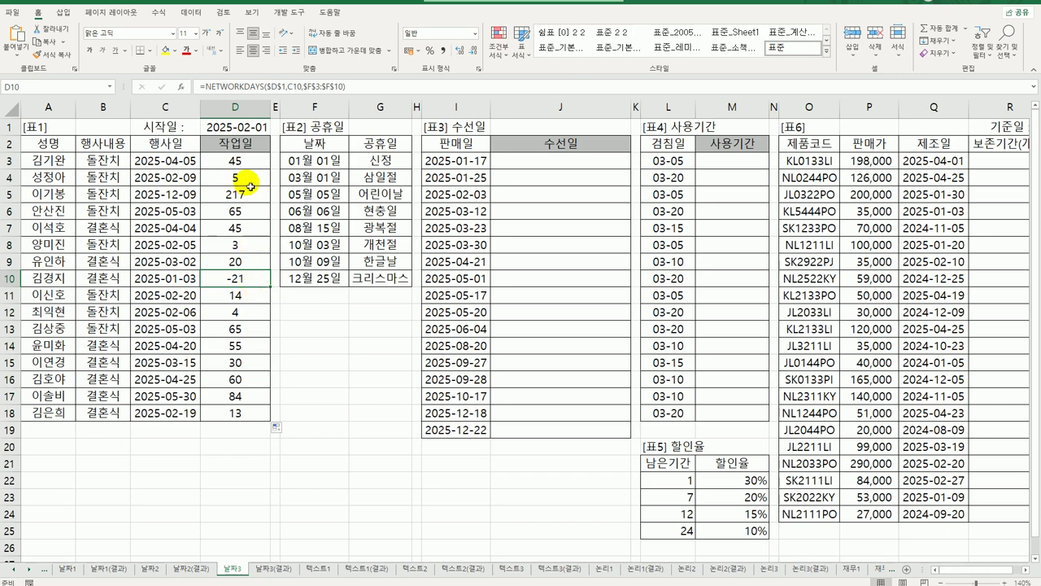
pyautogui.moveTo(246, 166); pyautogui.dragTo(231, 413)
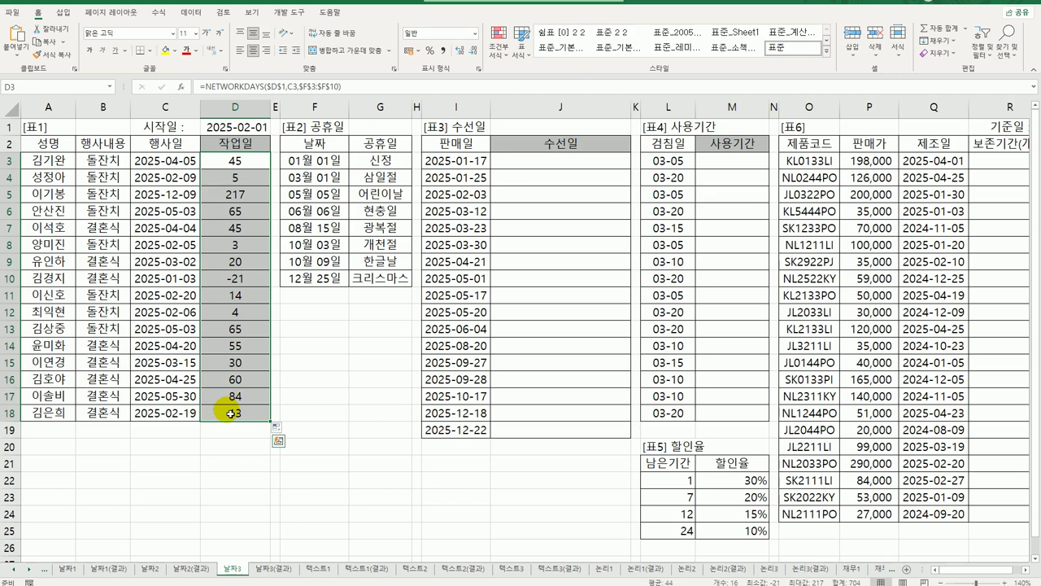
# Step: Wrap D3's NETWORKDAYS formula in an IF that tests for <0 and returns "" when true
pyautogui.click(253, 166)
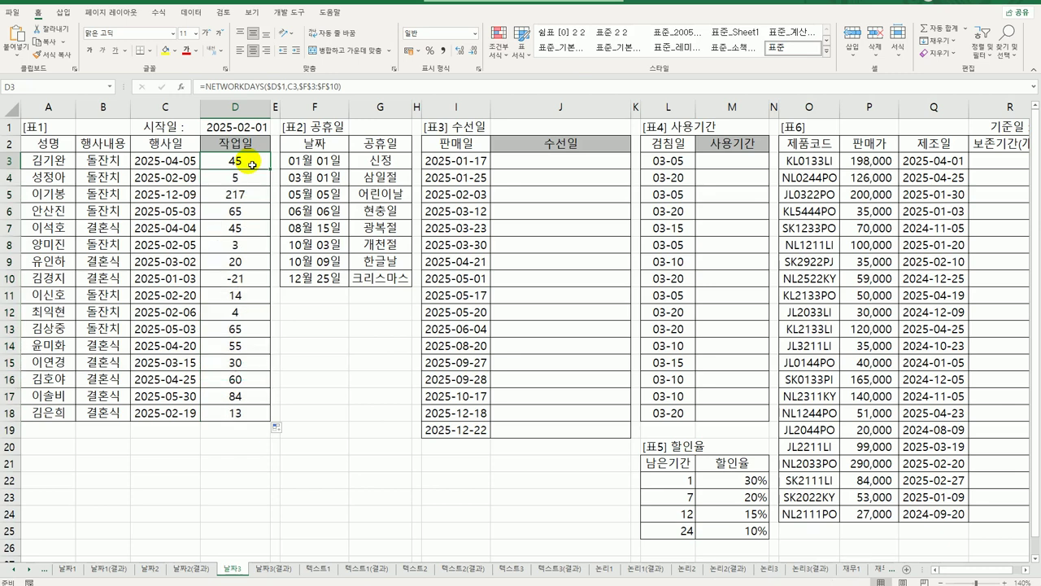
pyautogui.doubleClick(253, 165)
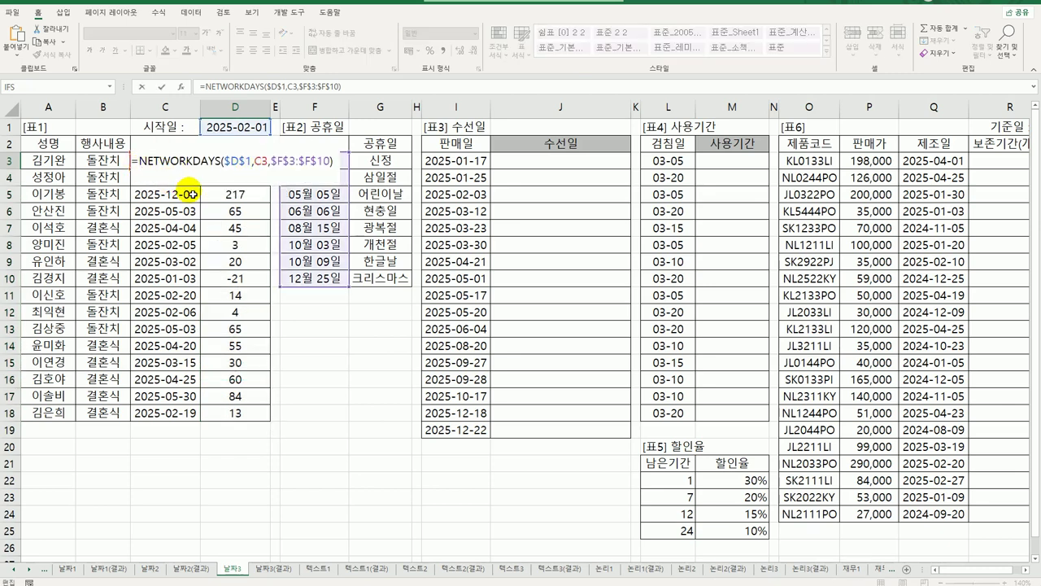
pyautogui.press('Home')
pyautogui.press('Right')
pyautogui.write('IF(')
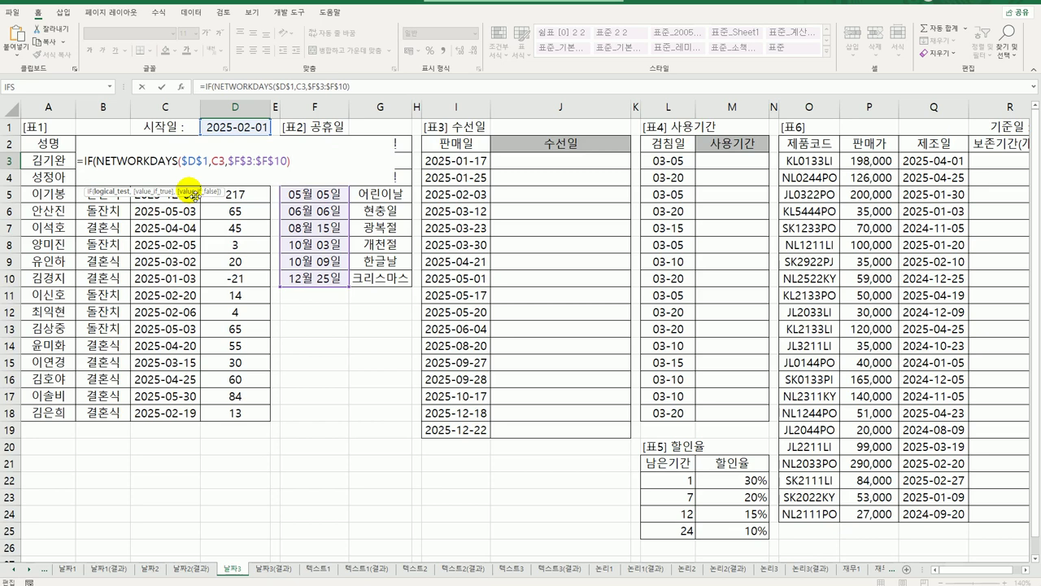
pyautogui.write('<0,"",')
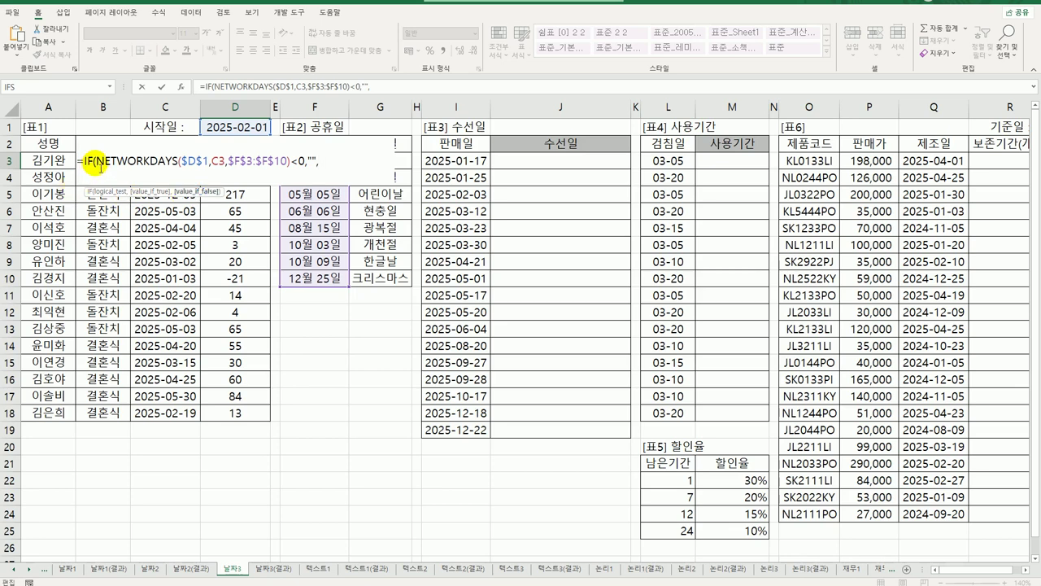
# Step: Finish D3's IF with a TEXT function that formats a copy of the NETWORKDAYS expression as "000"
pyautogui.moveTo(96, 174); pyautogui.dragTo(291, 176)
pyautogui.hotkey('ctrl', 'c')
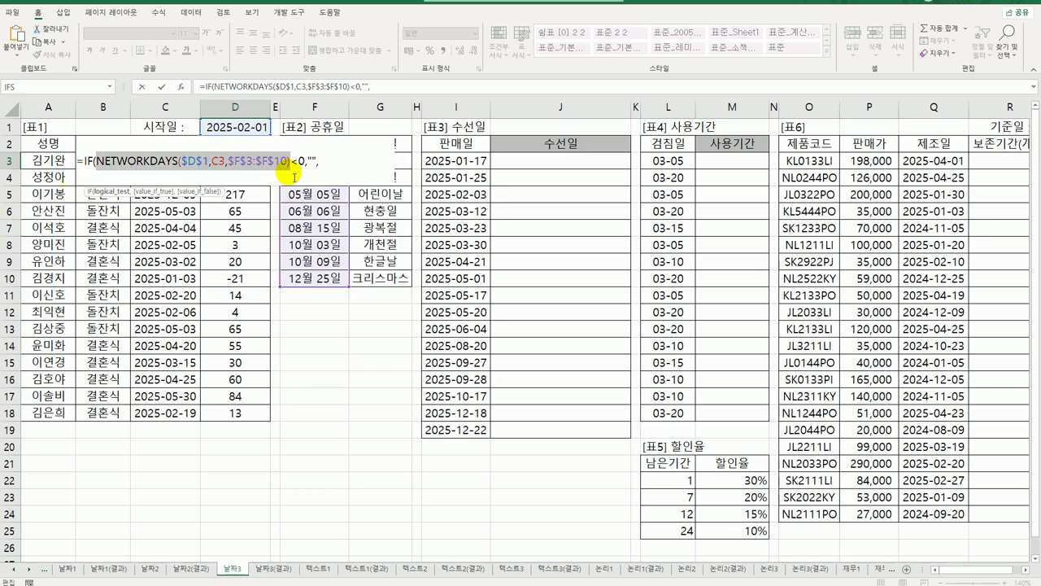
pyautogui.click(330, 168)
pyautogui.write('TEXT(')
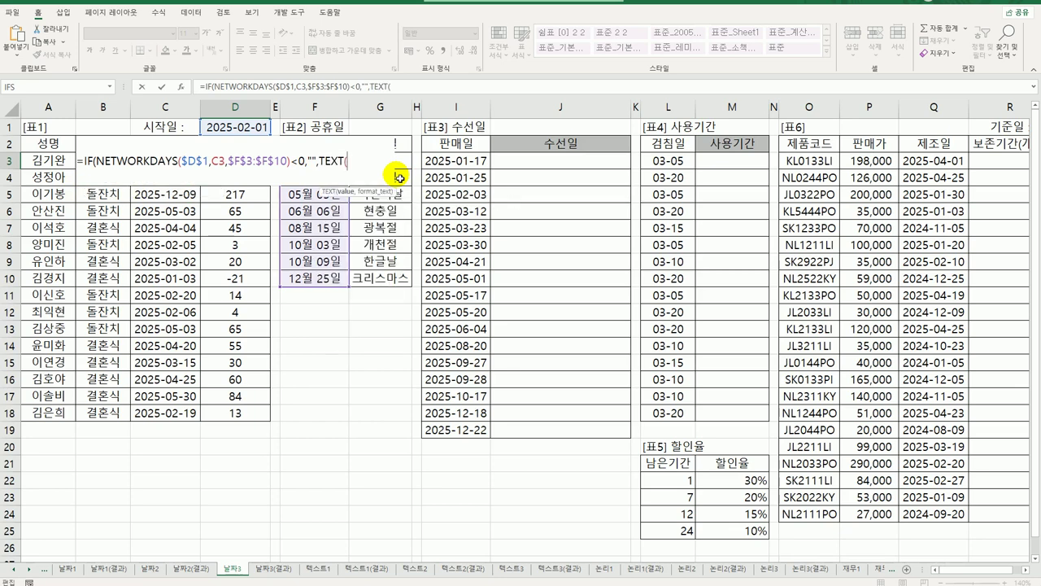
pyautogui.hotkey('ctrl', 'v')
pyautogui.write(',')
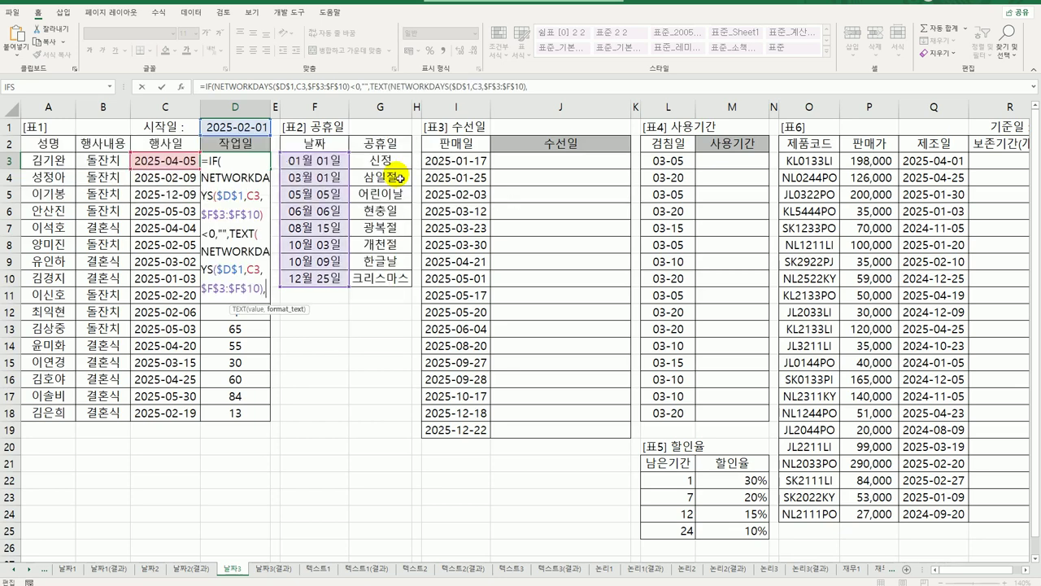
pyautogui.write('"00')
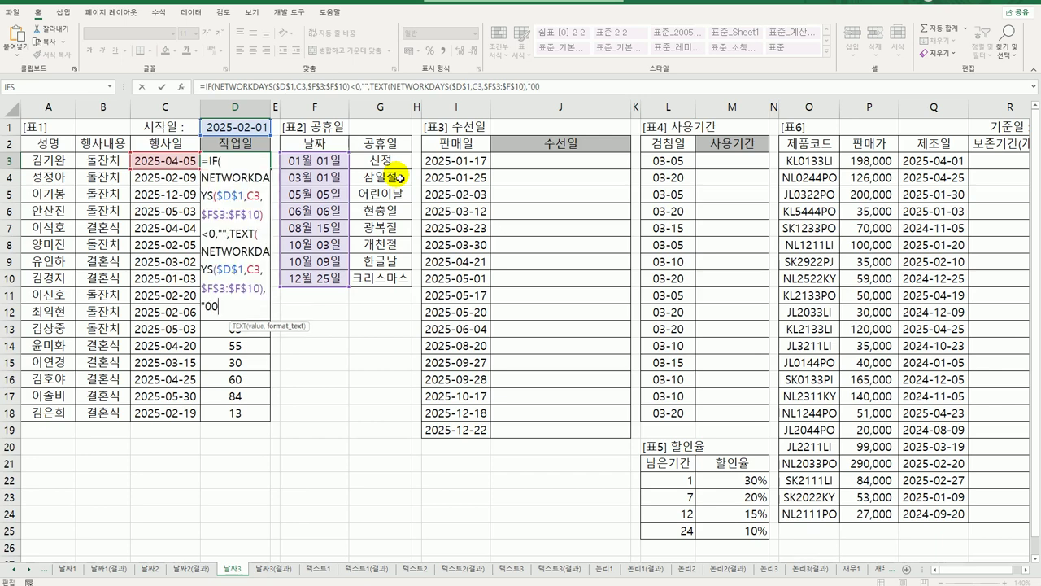
pyautogui.write('0"))')
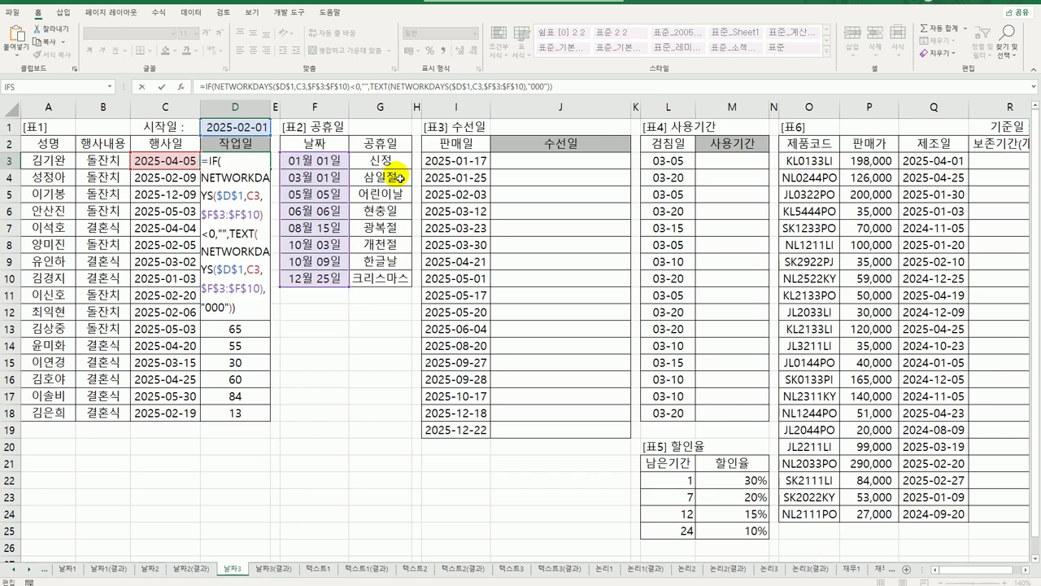
pyautogui.press('Return')
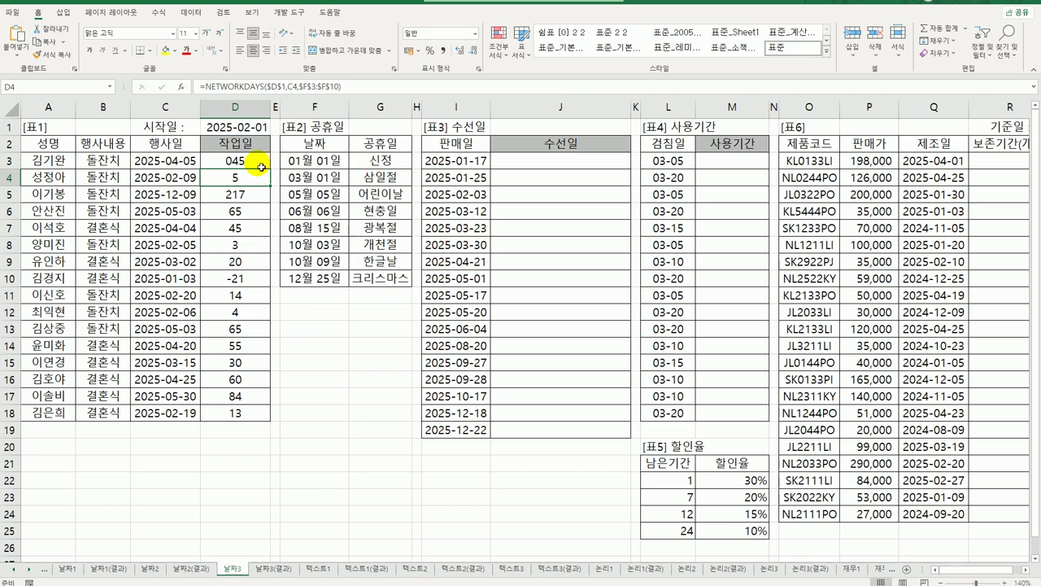
# Step: Fill the IF and TEXT formula from D3 down to D18 in the 작업일 column
pyautogui.click(260, 162)
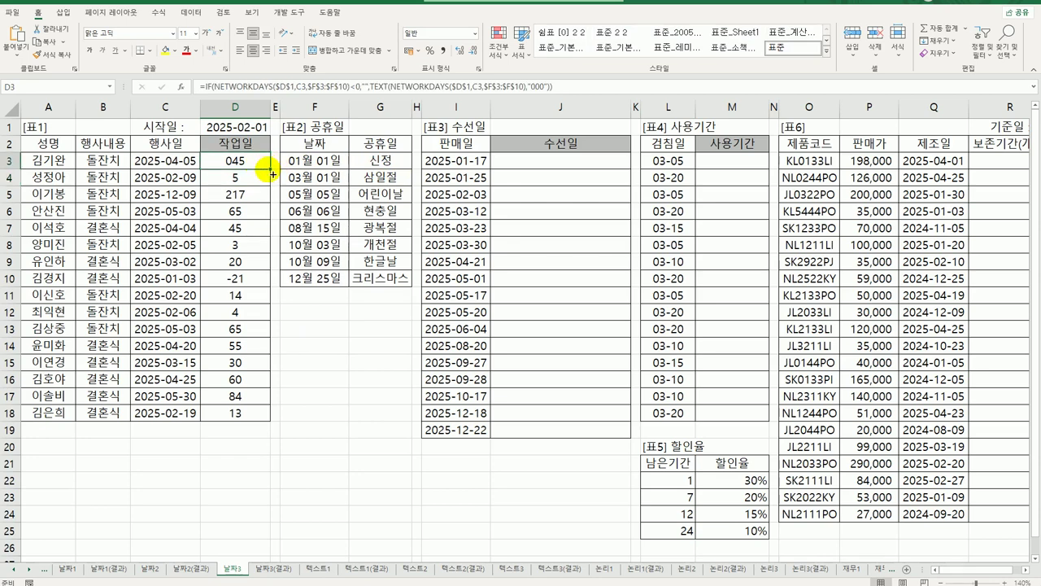
pyautogui.moveTo(270, 171); pyautogui.dragTo(257, 422)
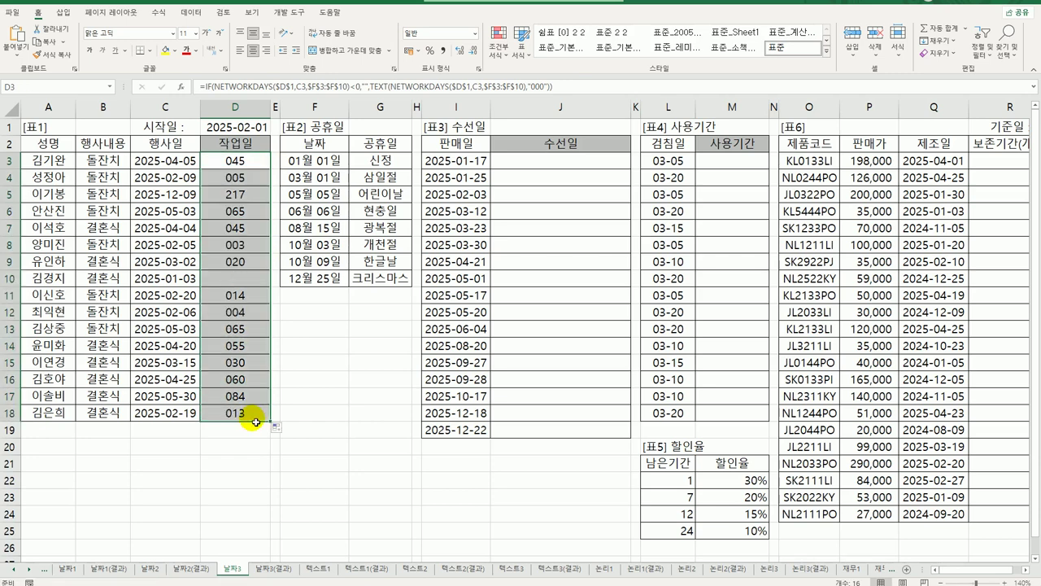
pyautogui.click(264, 282)
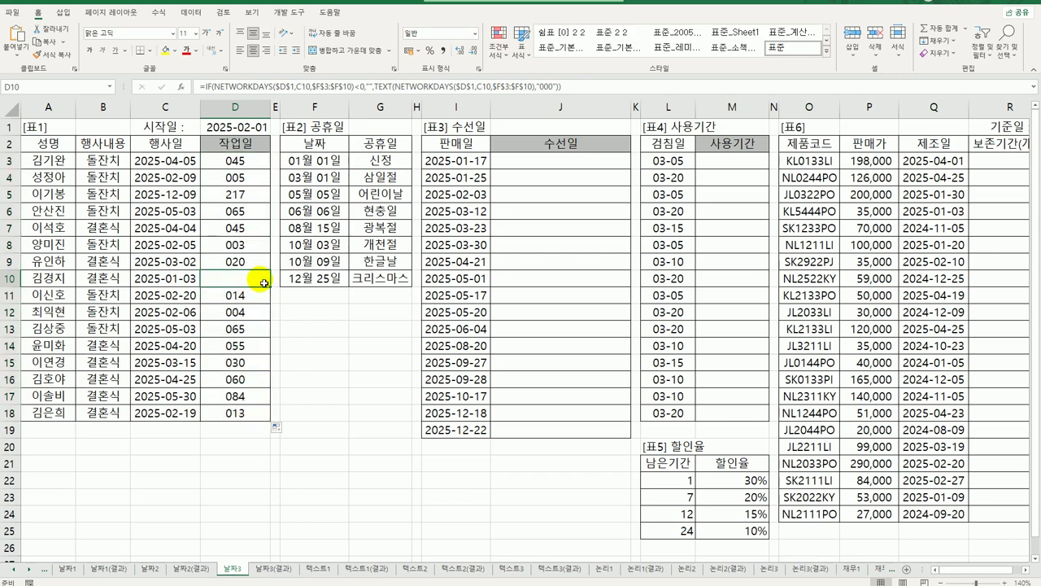
# Step: Start a TEXT formula in J3 with an empty value argument and the format "yyyy년 m월 d일 aaaa"
pyautogui.click(582, 165)
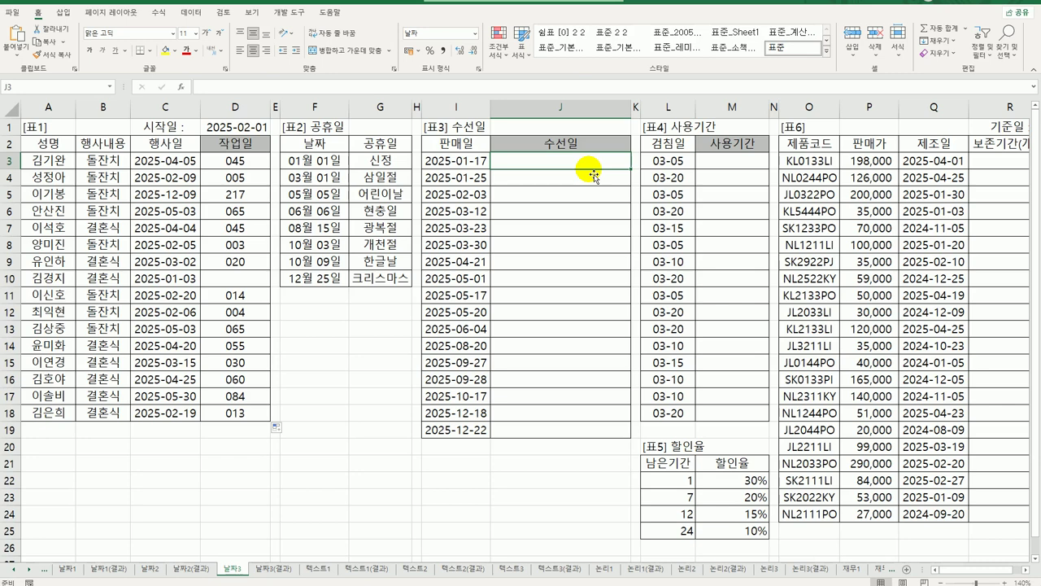
pyautogui.write('=')
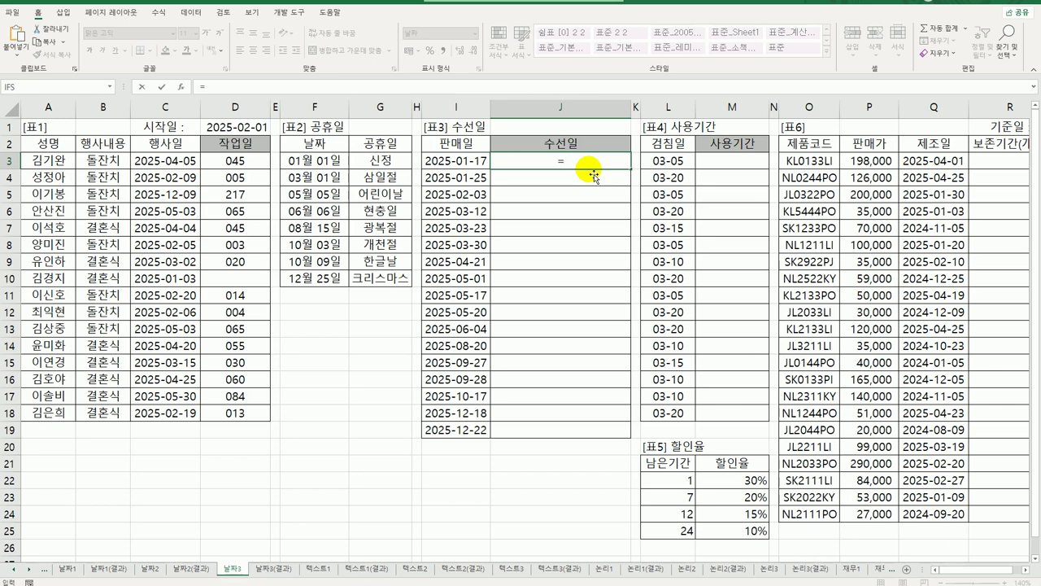
pyautogui.write('text(')
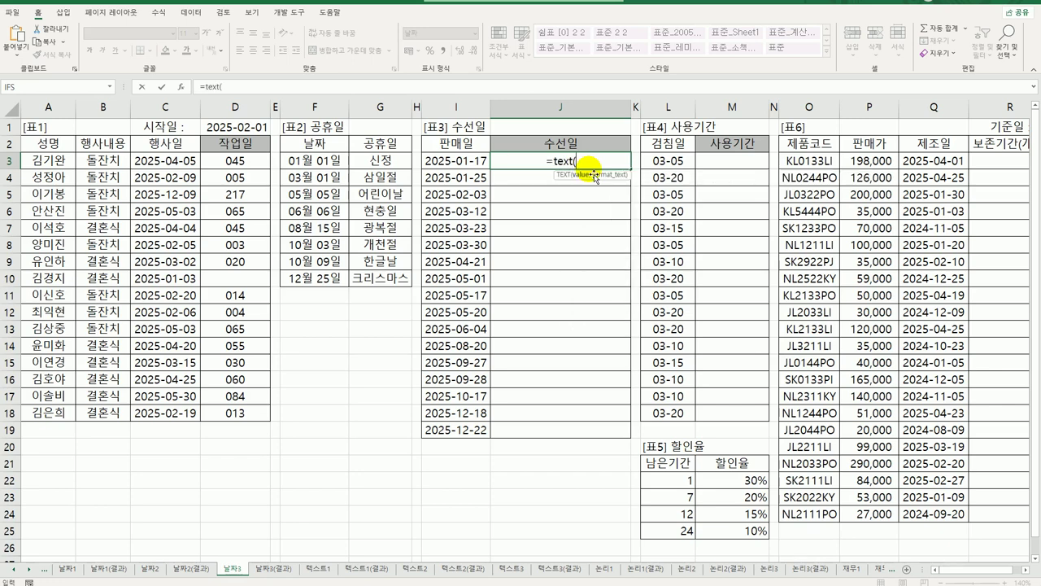
pyautogui.write(',')
pyautogui.write('"yy')
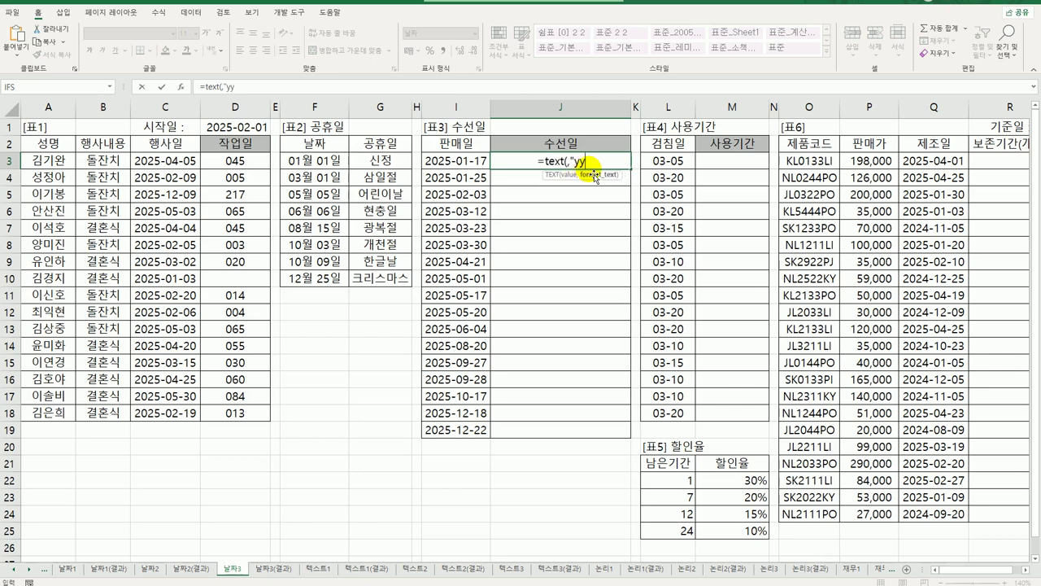
pyautogui.write('yys')
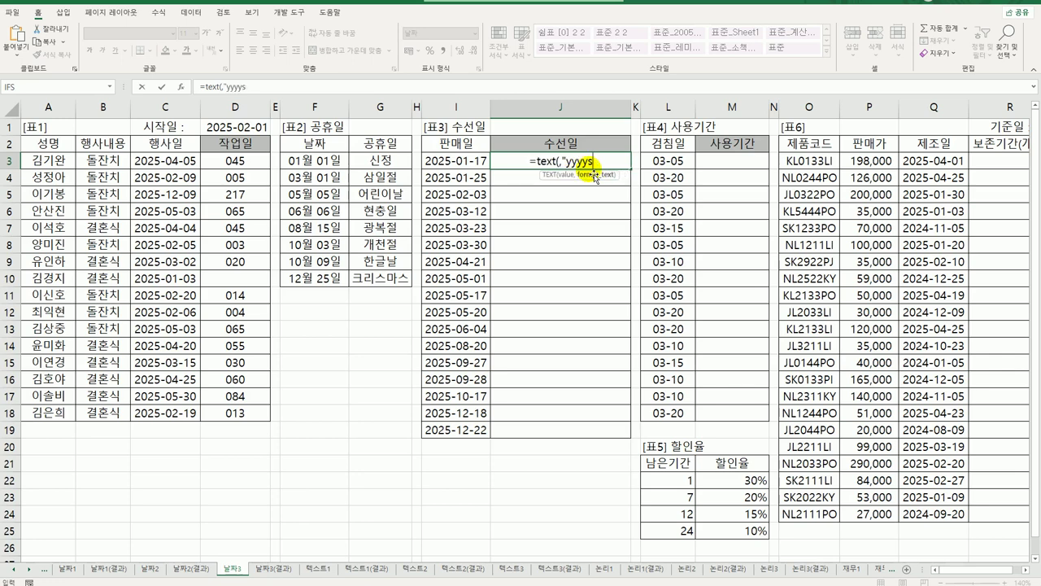
pyautogui.press('BackSpace')
pyautogui.write('년')
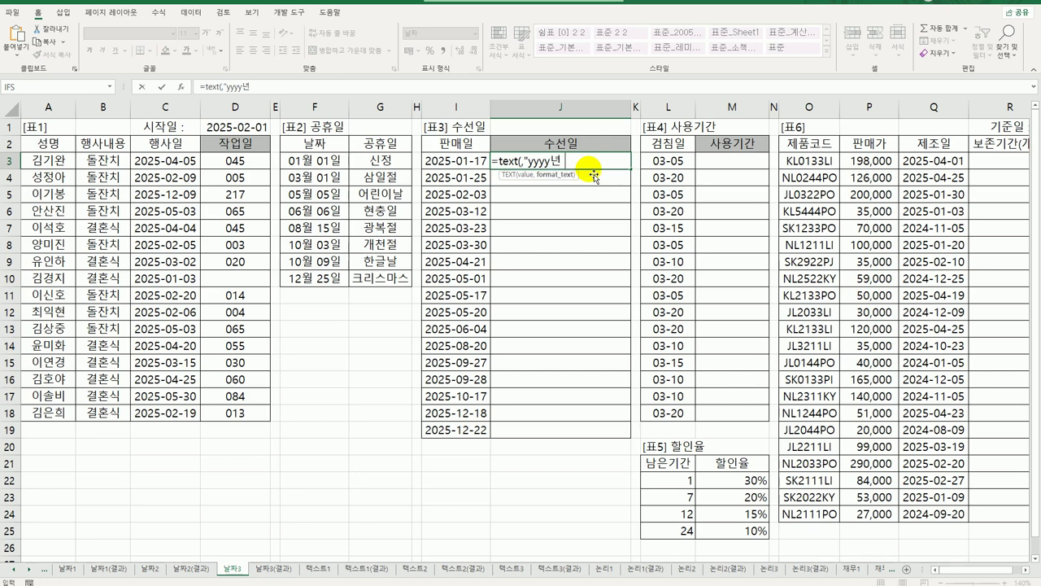
pyautogui.write(' 우')
pyautogui.press('BackSpace')
pyautogui.press('BackSpace')
pyautogui.write('m월 d일 aaaa')
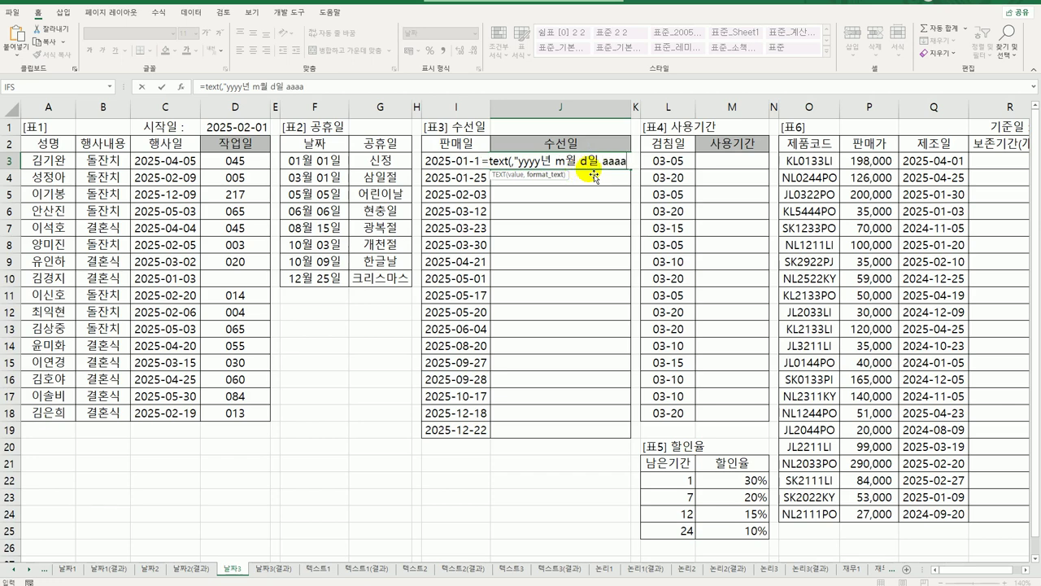
pyautogui.write('")')
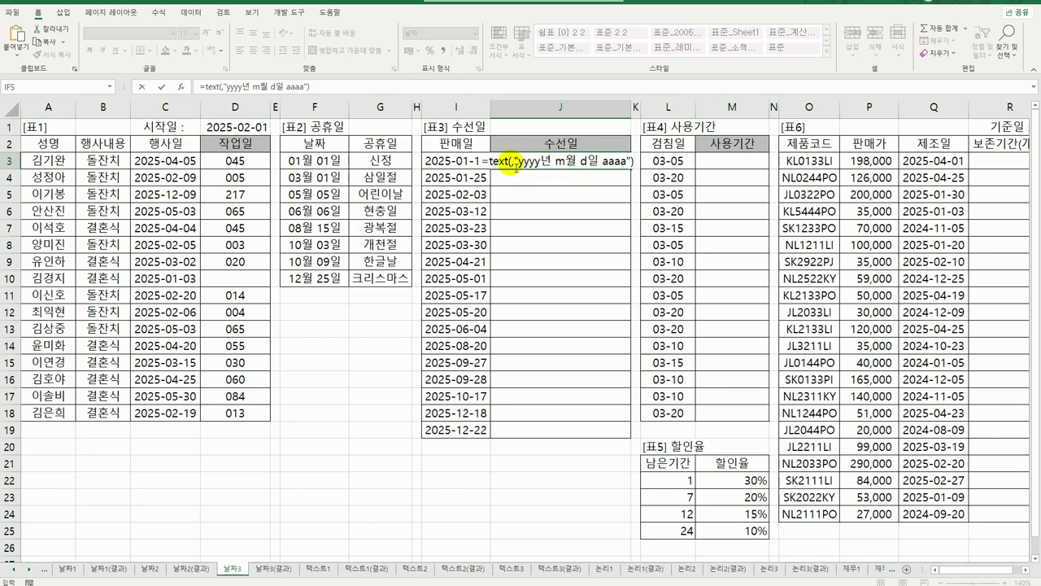
# Step: Insert WORKDAY as the value of J3's TEXT formula, using I3, 3 days and the holidays in $F$3:$F$10, and enter the formula
pyautogui.click(511, 163)
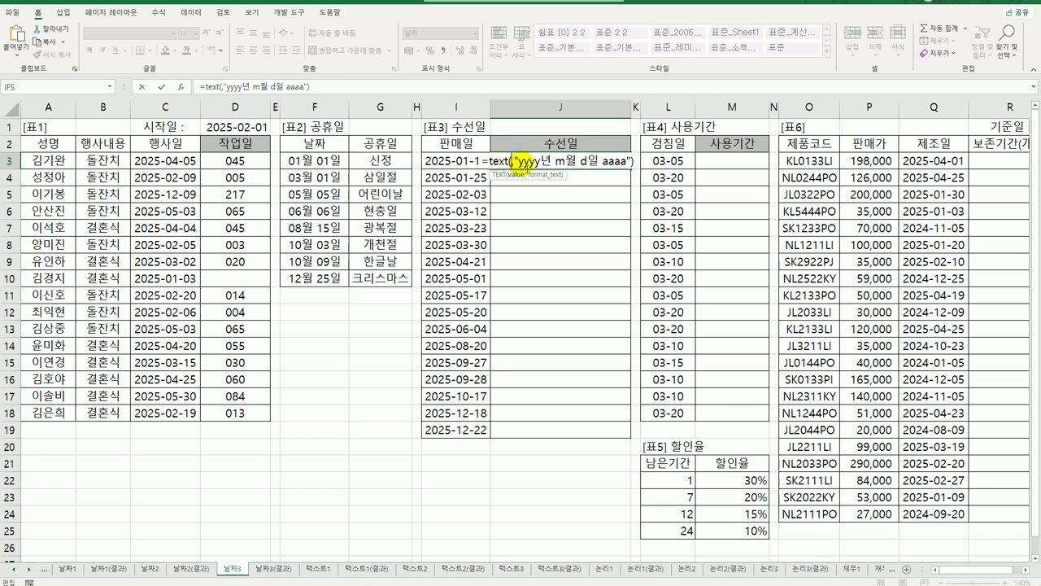
pyautogui.write('work')
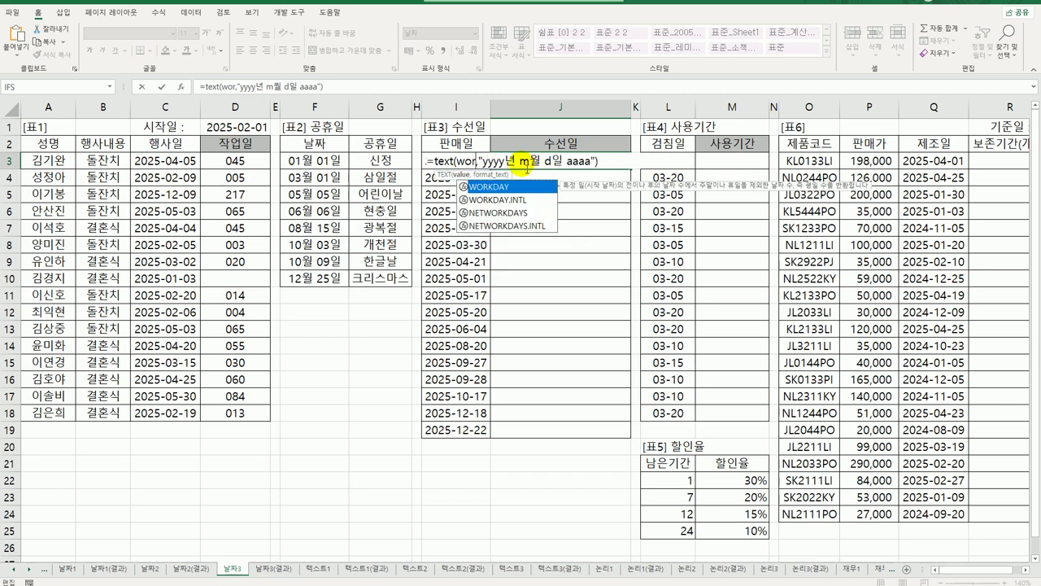
pyautogui.press('Tab')
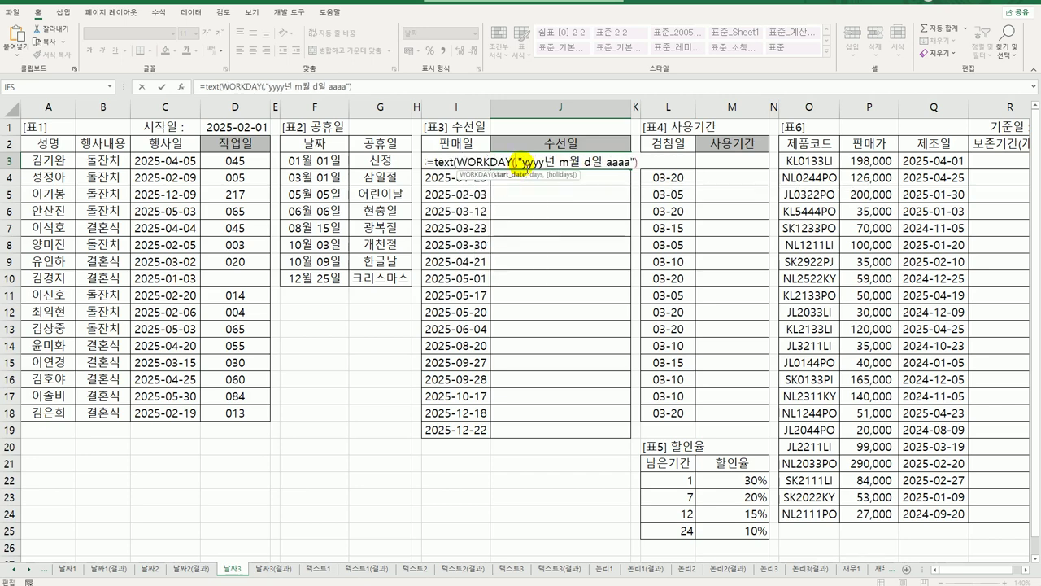
pyautogui.click(427, 166)
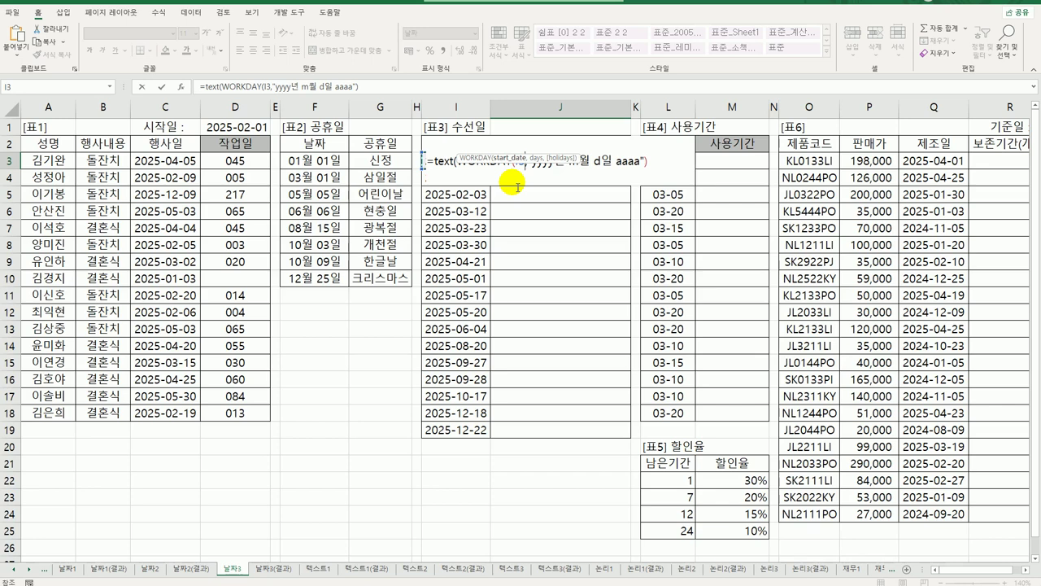
pyautogui.write(',')
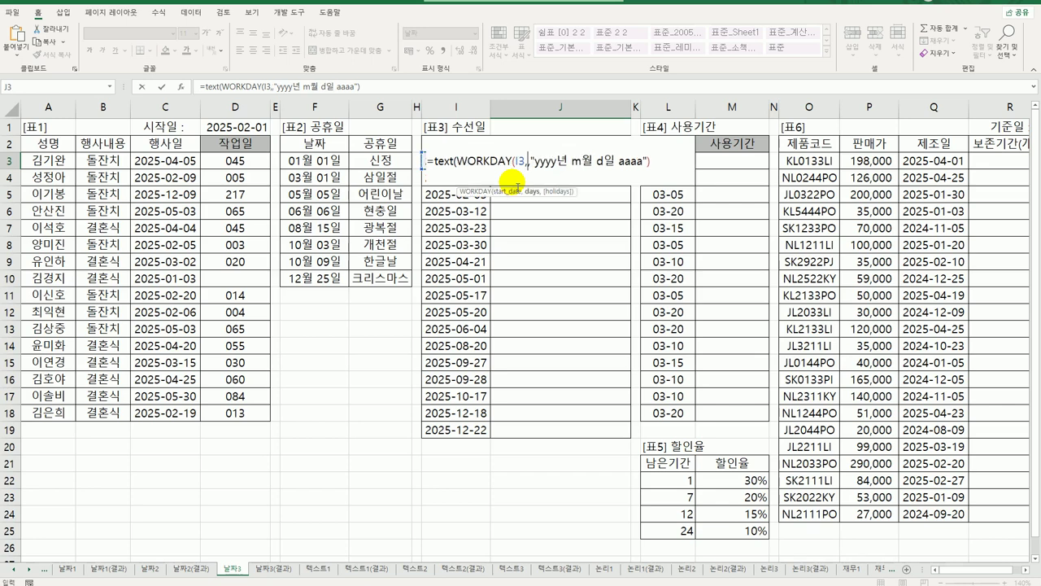
pyautogui.write('3')
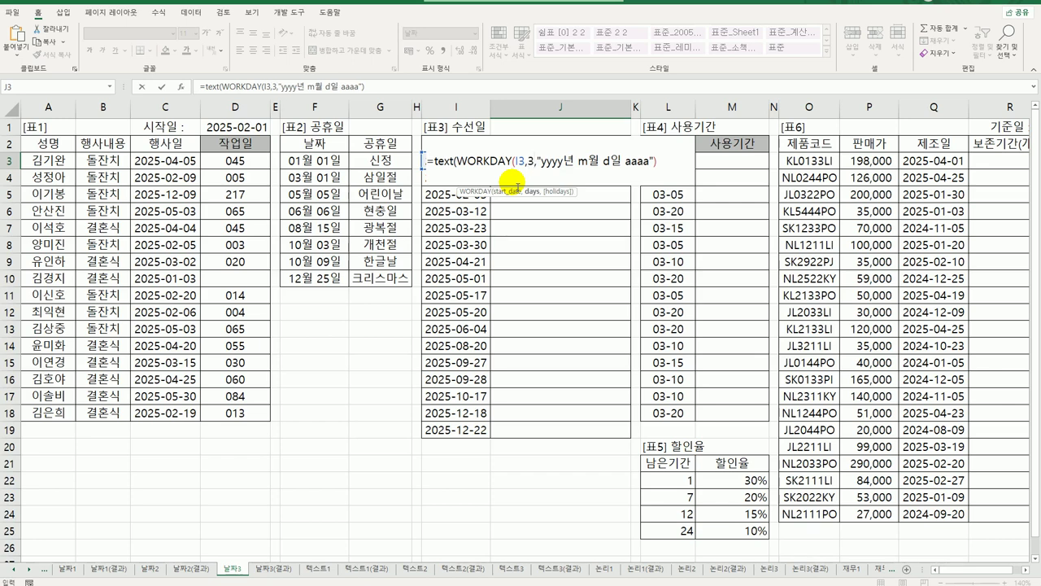
pyautogui.write(',')
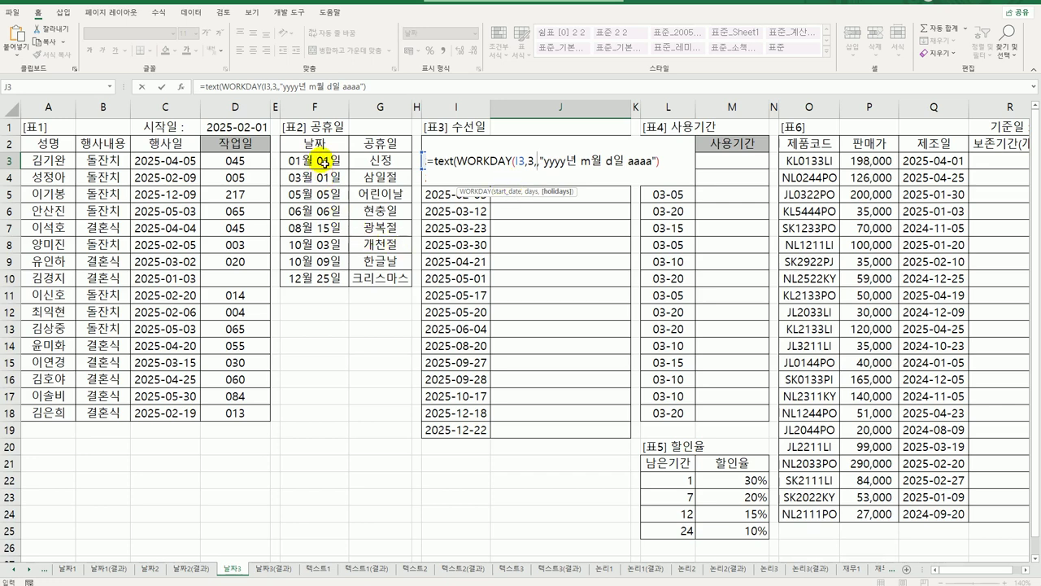
pyautogui.moveTo(324, 160); pyautogui.dragTo(331, 276)
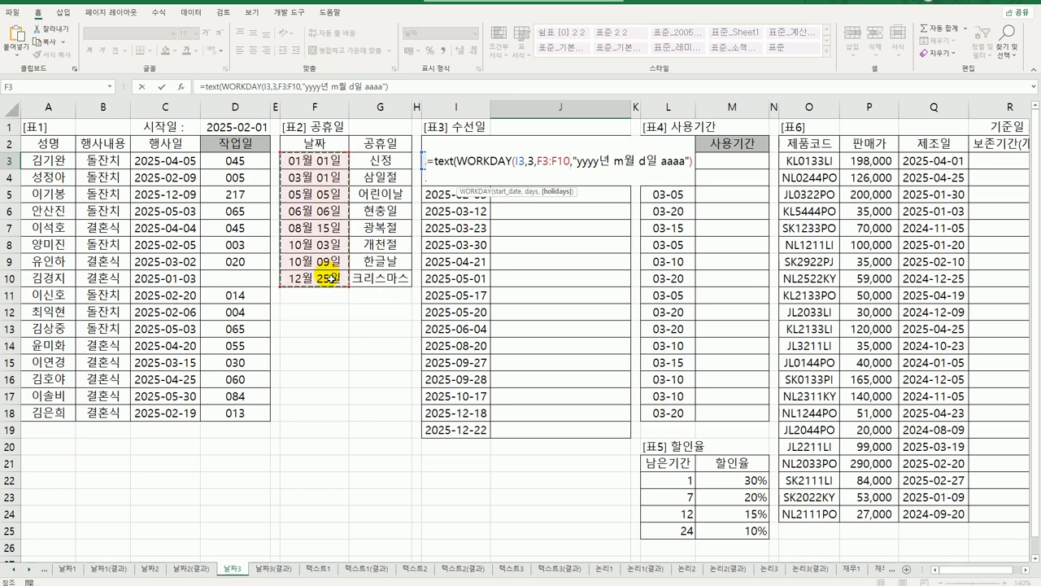
pyautogui.press('F4')
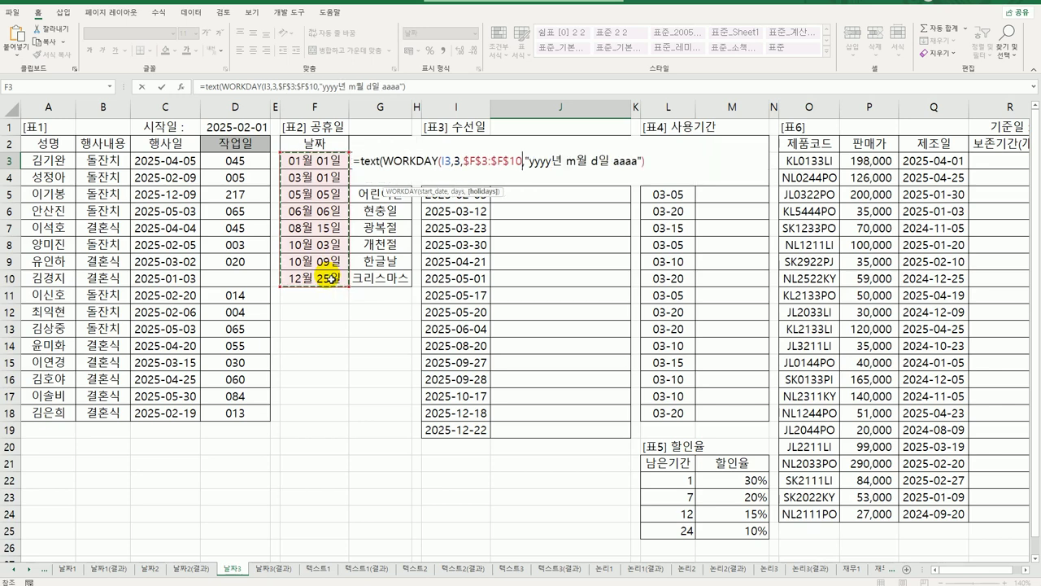
pyautogui.write(')')
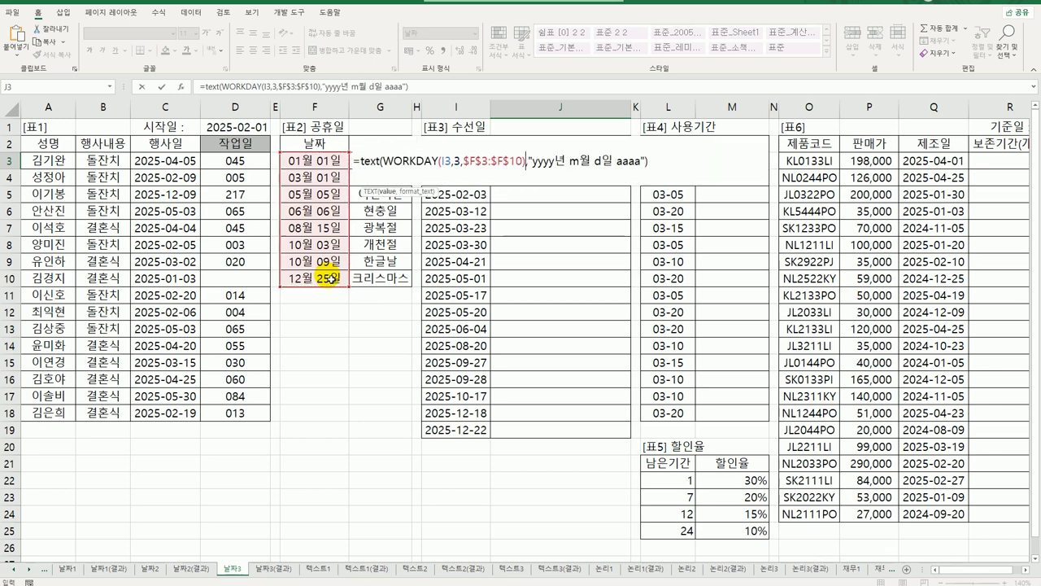
pyautogui.press('Return')
# Step: Fill the TEXT and WORKDAY formula from J3 down to J19 and review its sale-date and holiday references
pyautogui.click(531, 163)
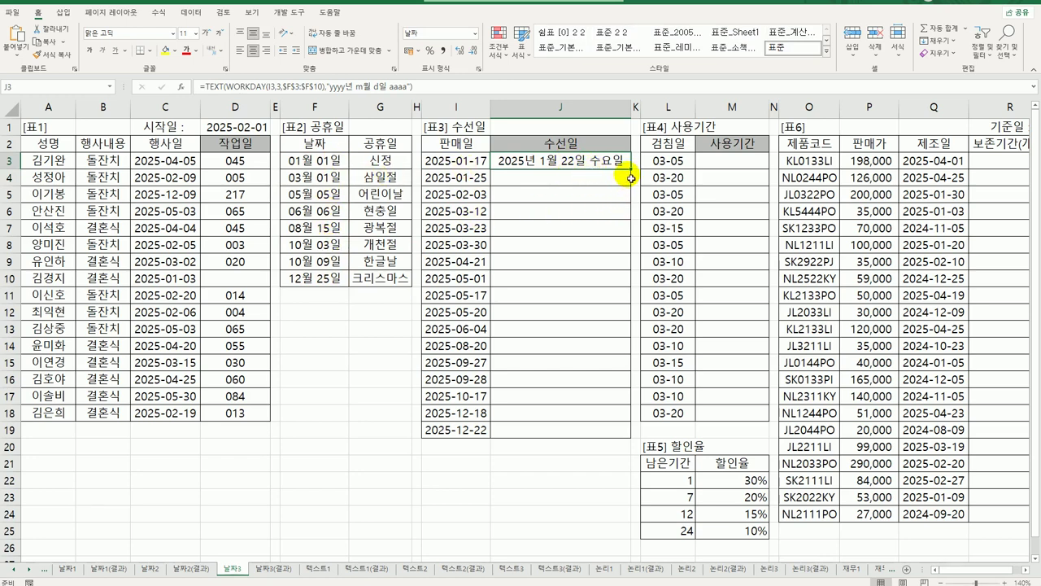
pyautogui.moveTo(628, 169); pyautogui.dragTo(602, 434)
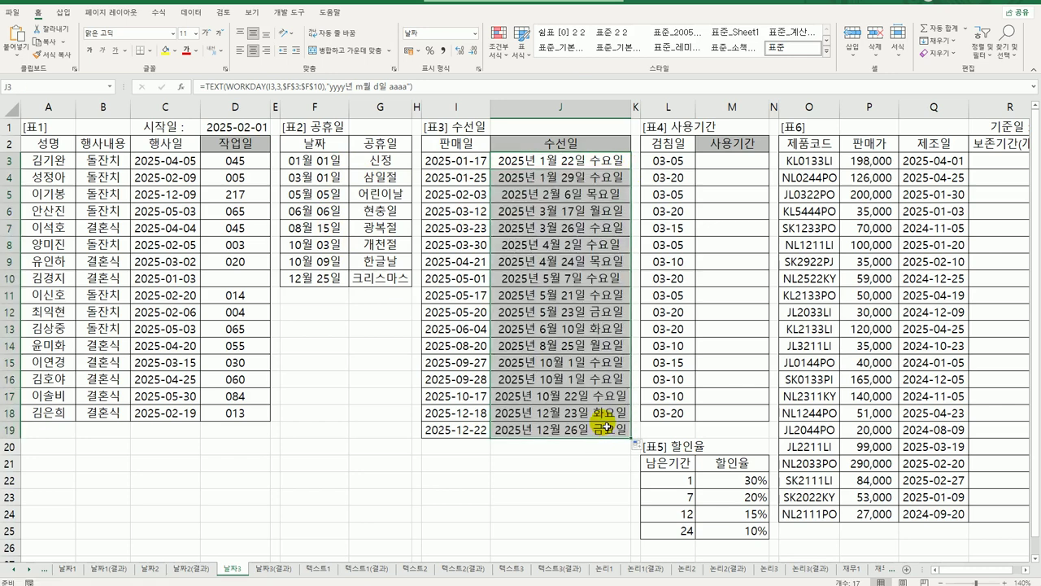
pyautogui.click(480, 159)
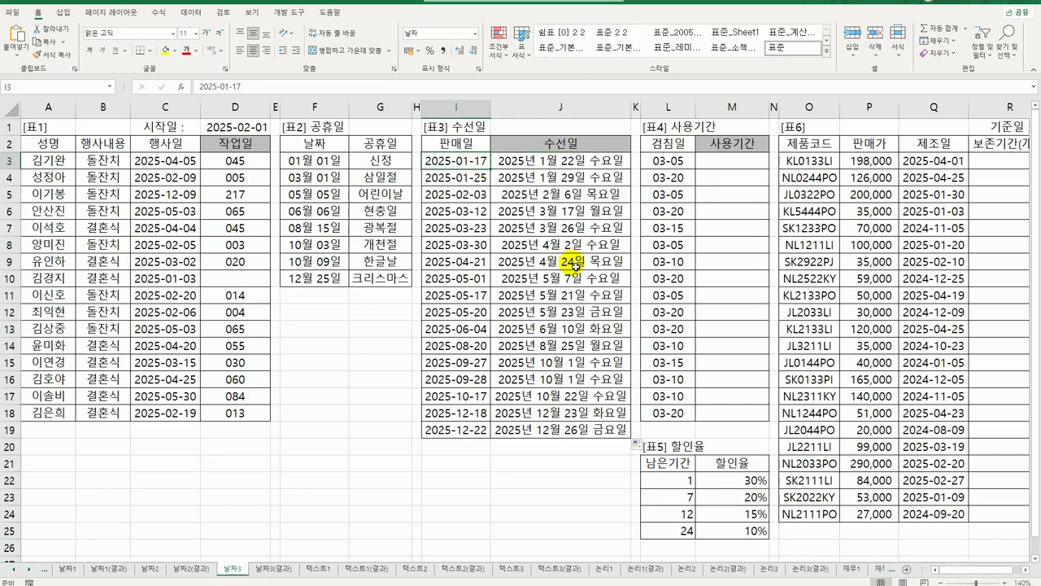
pyautogui.click(583, 163)
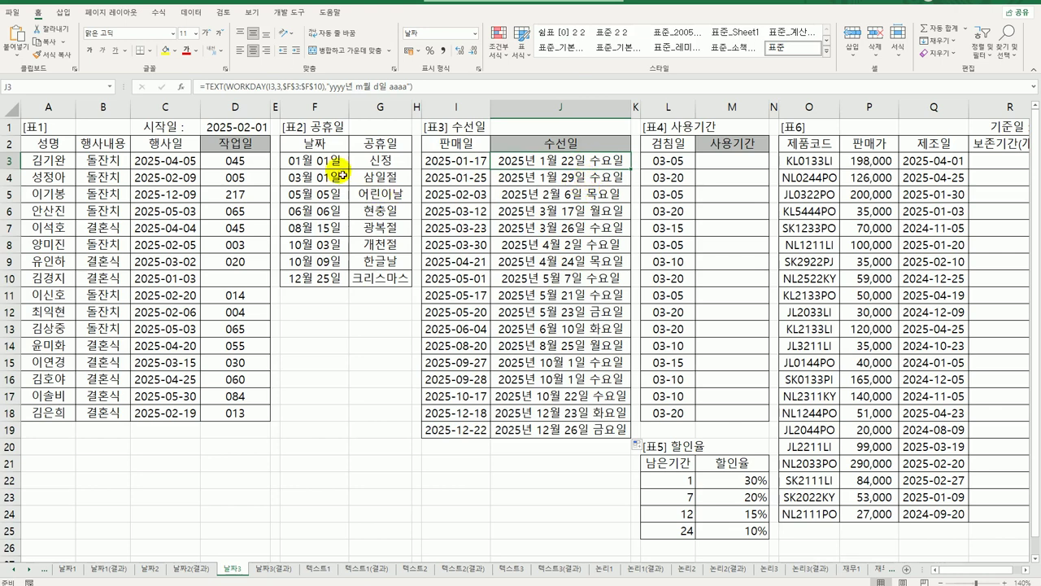
pyautogui.moveTo(330, 161); pyautogui.dragTo(314, 273)
pyautogui.click(558, 194)
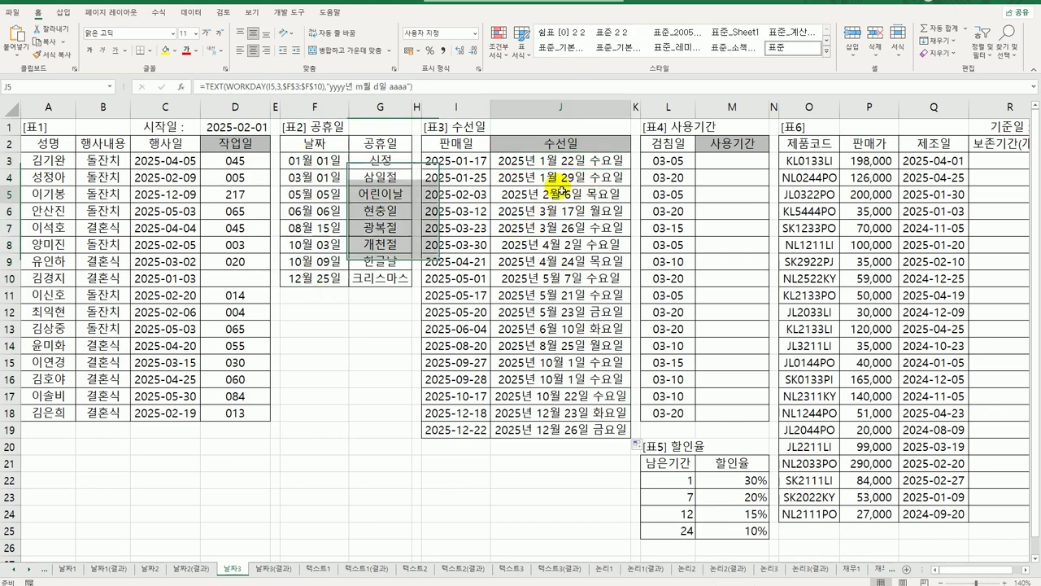
pyautogui.press('Up')
pyautogui.press('Up')
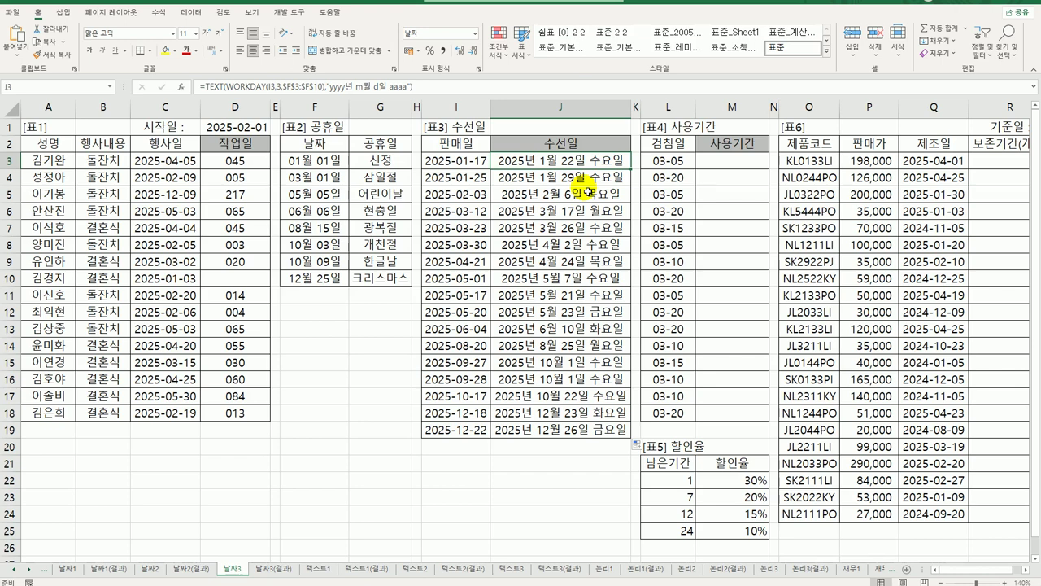
pyautogui.click(756, 164)
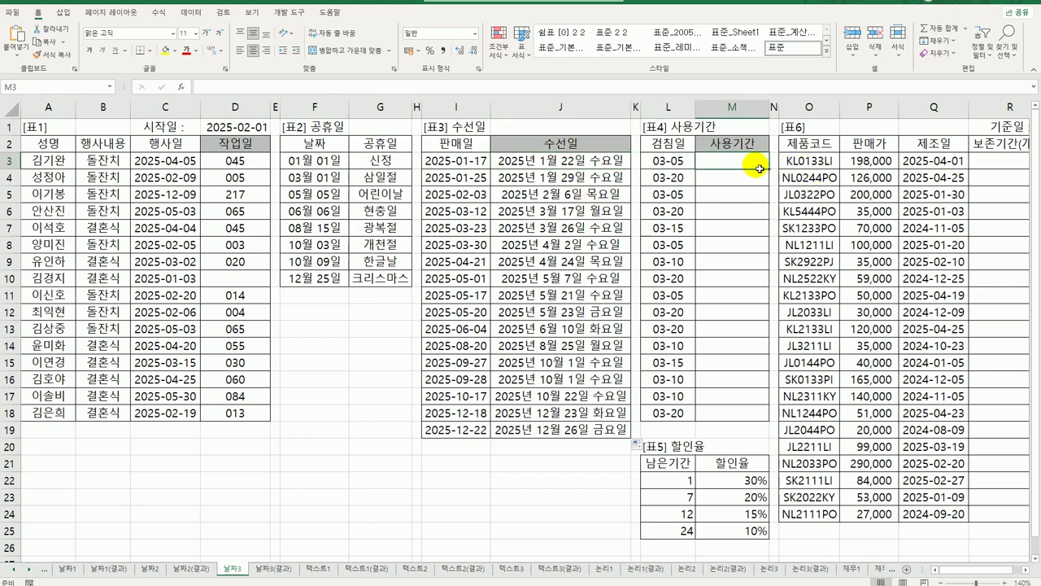
pyautogui.click(676, 156)
pyautogui.click(724, 175)
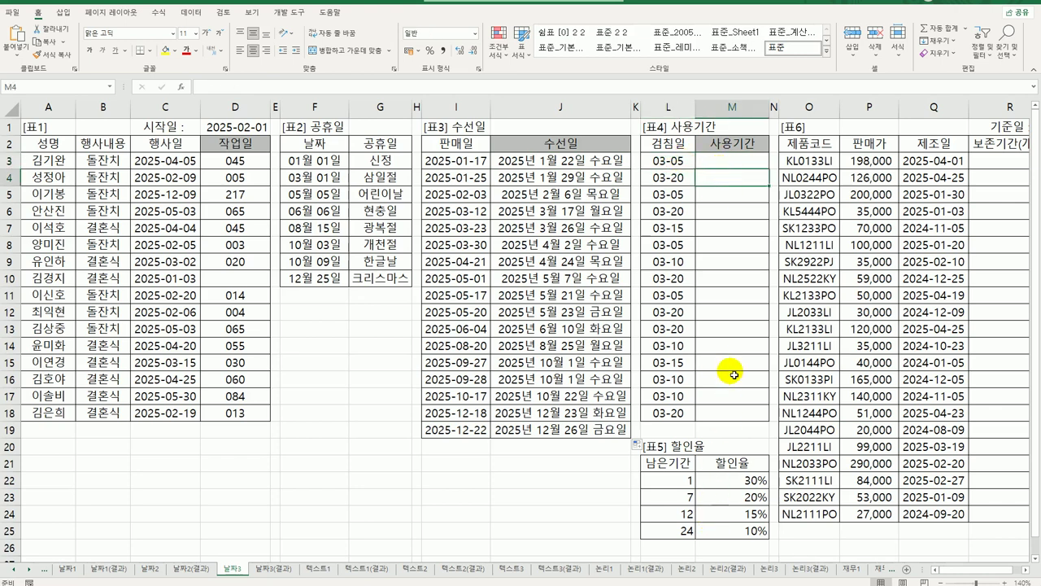
pyautogui.moveTo(729, 160); pyautogui.dragTo(714, 416)
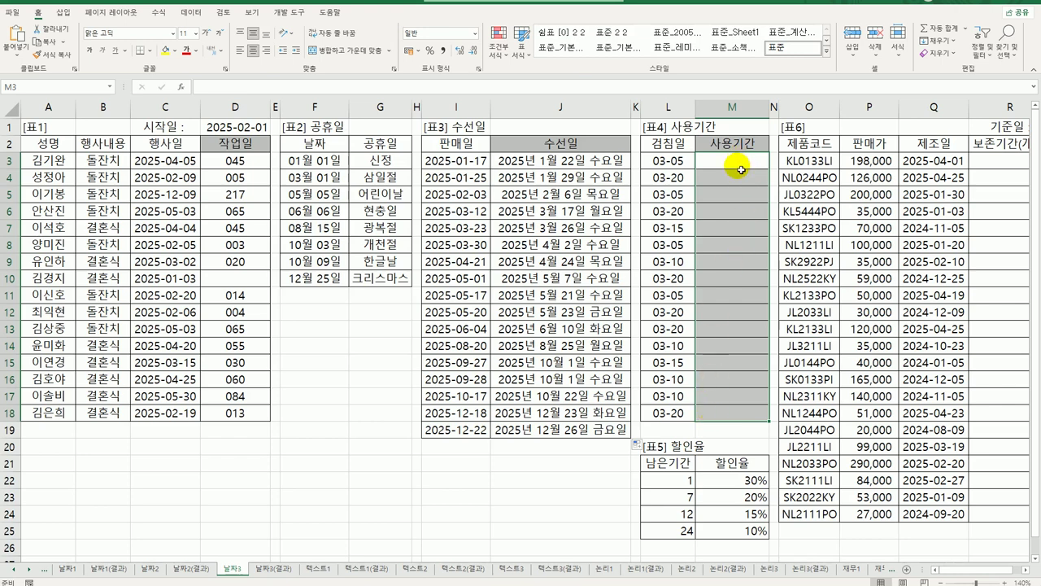
# Step: Enter an EDATE formula in M3 that adds 1 month to the 검침일 date in L3
pyautogui.click(741, 169)
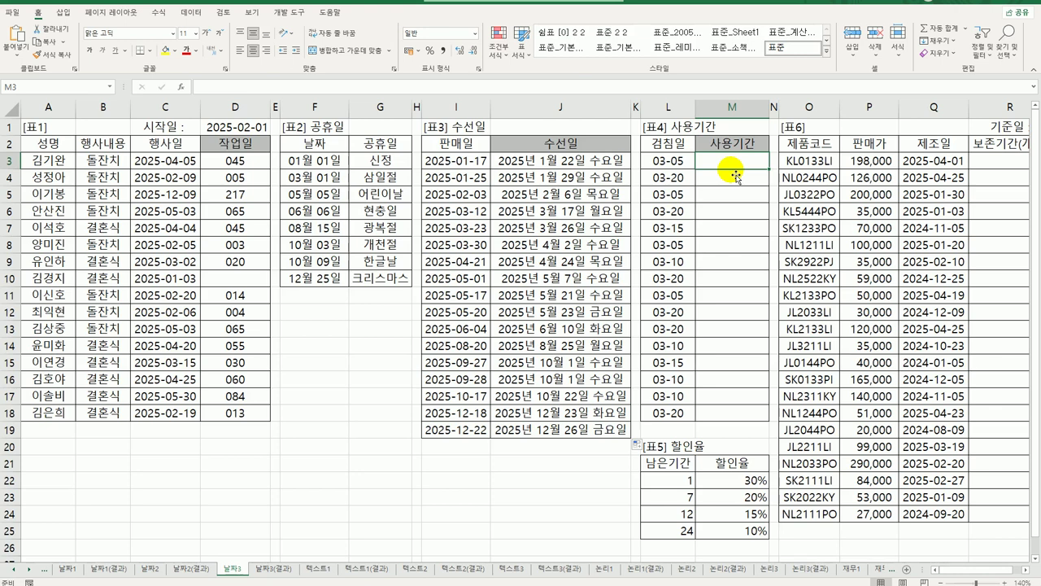
pyautogui.write('=EDATE(')
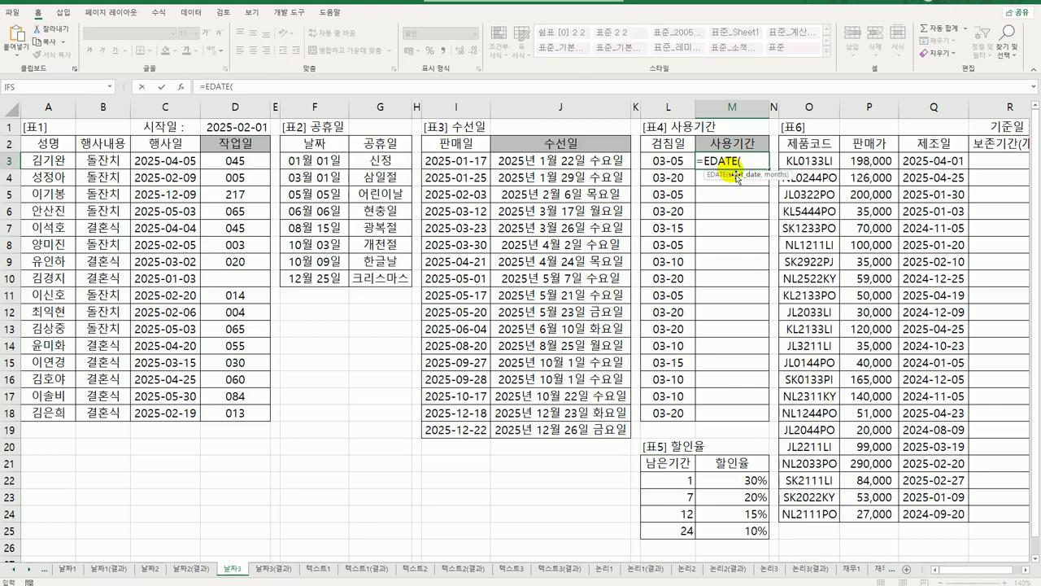
pyautogui.click(672, 162)
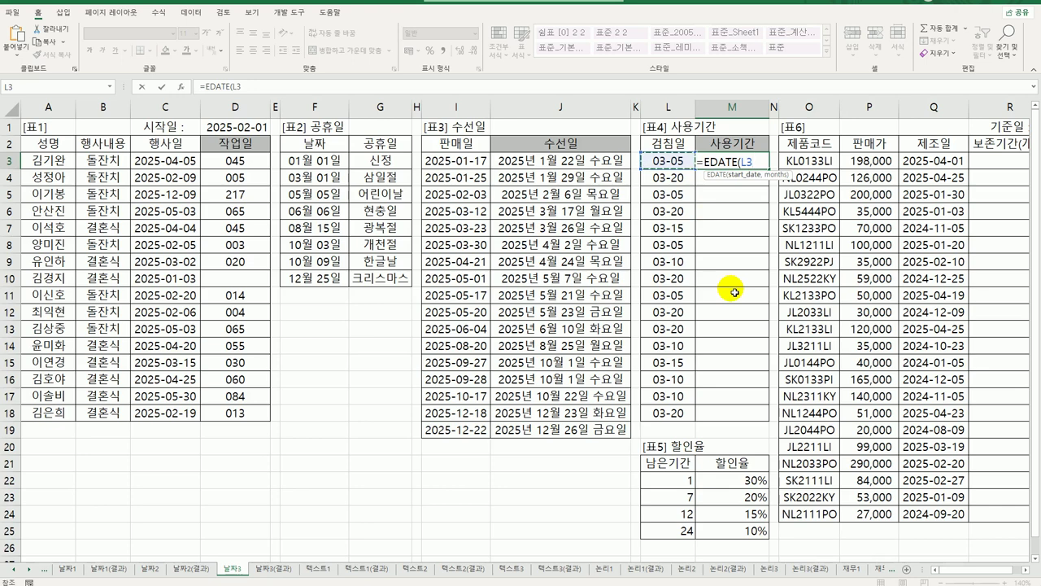
pyautogui.write(',1')
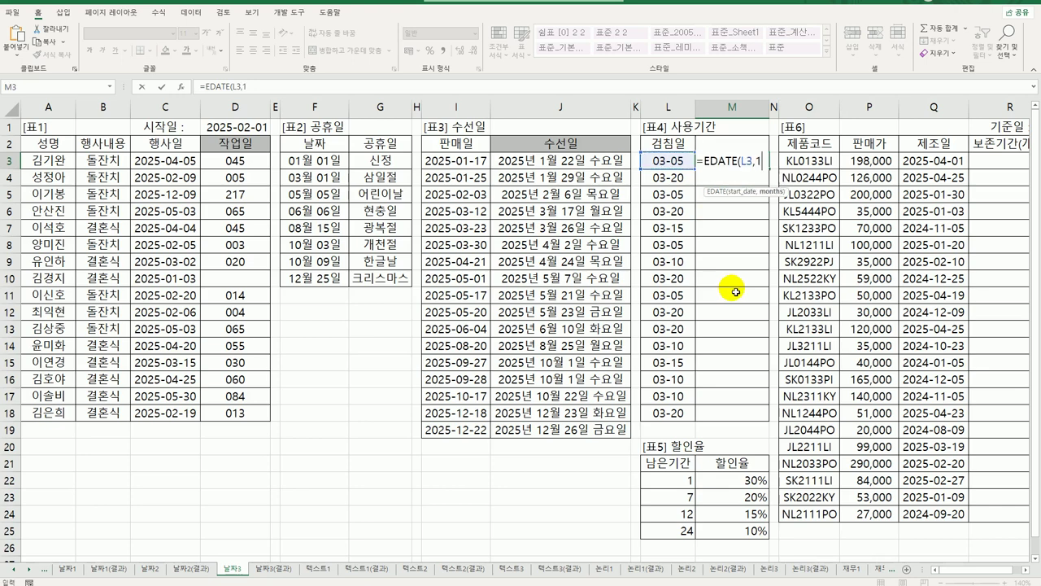
pyautogui.write(')')
pyautogui.press('Return')
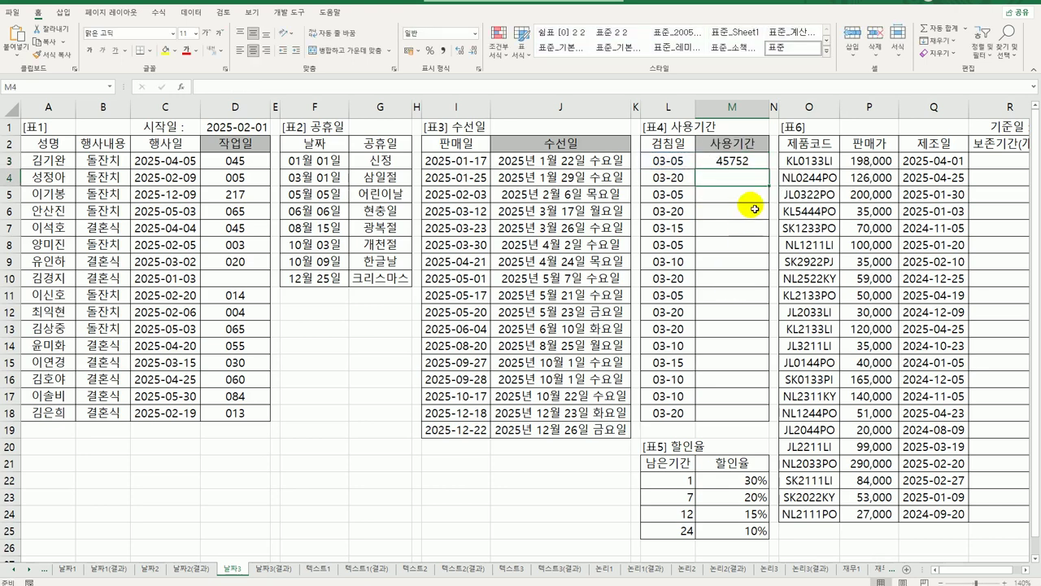
# Step: Preview M3's EDATE result in the available number formats, including 간단한 날짜, without applying one
pyautogui.click(745, 161)
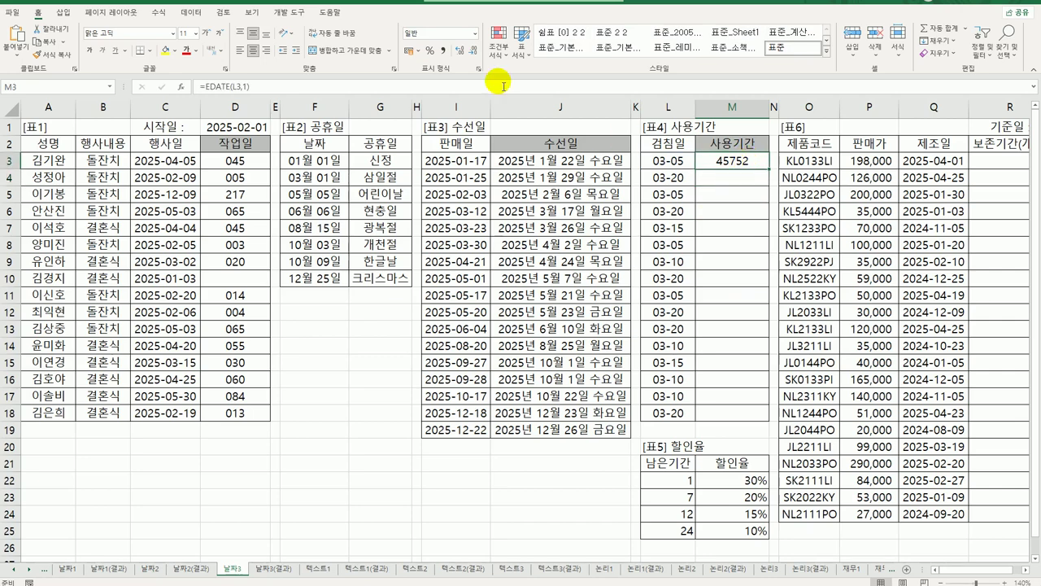
pyautogui.click(475, 34)
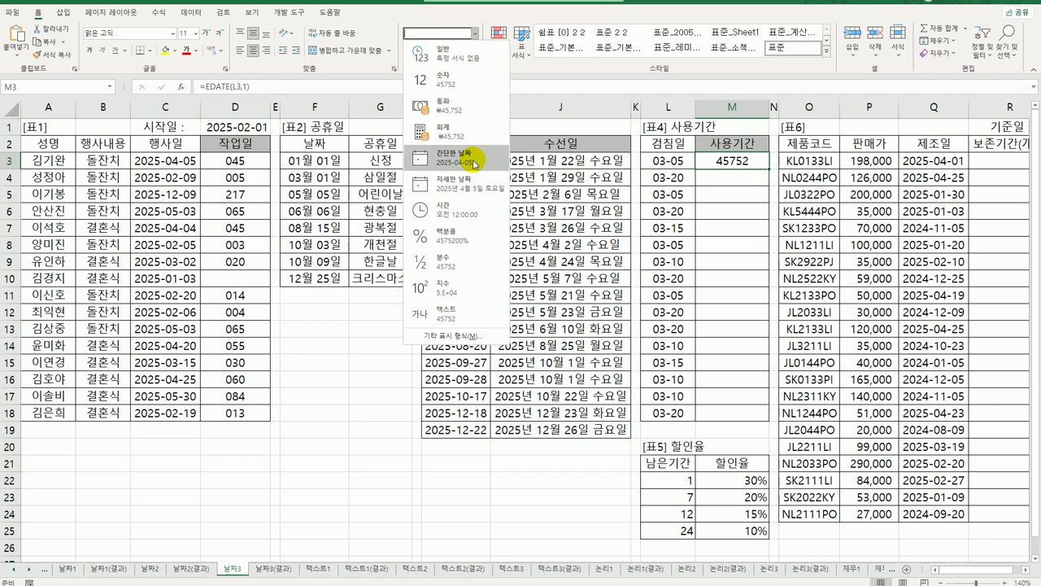
pyautogui.click(745, 162)
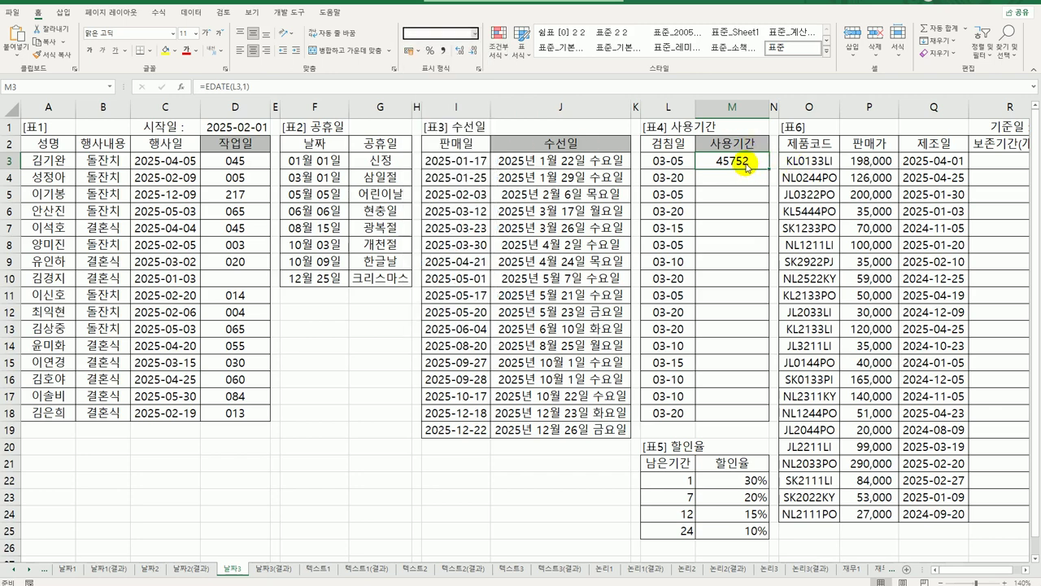
# Step: Wrap M3's EDATE formula in a TEXT function with the format "mm/dd"
pyautogui.rightClick(747, 161)
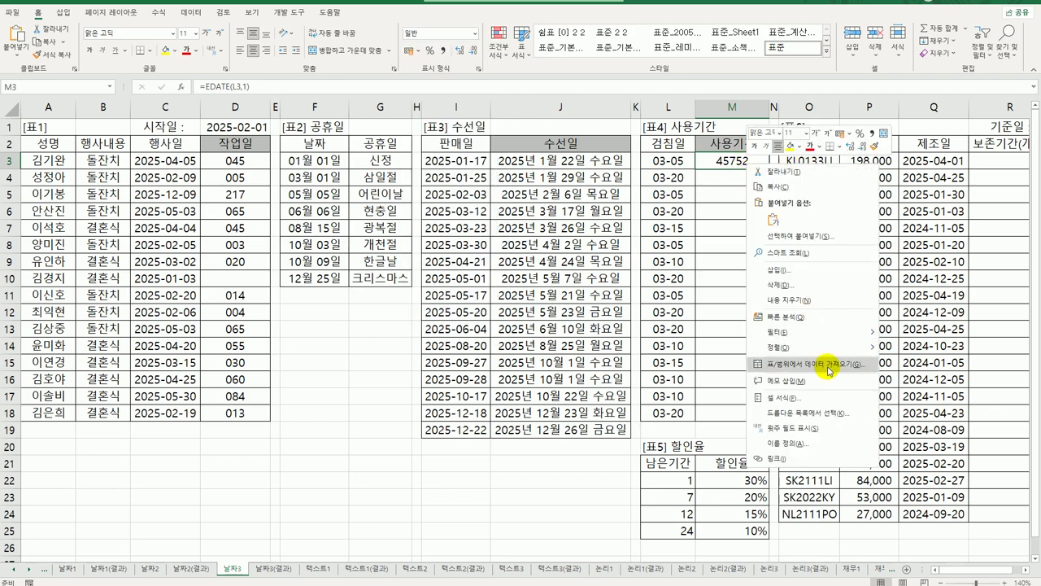
pyautogui.click(735, 165)
pyautogui.doubleClick(734, 164)
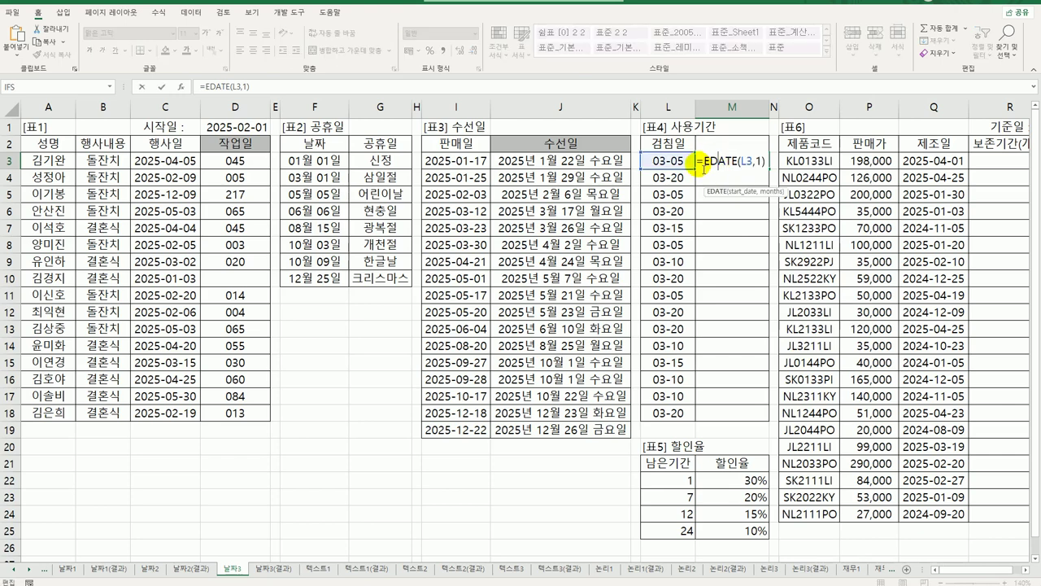
pyautogui.write('text')
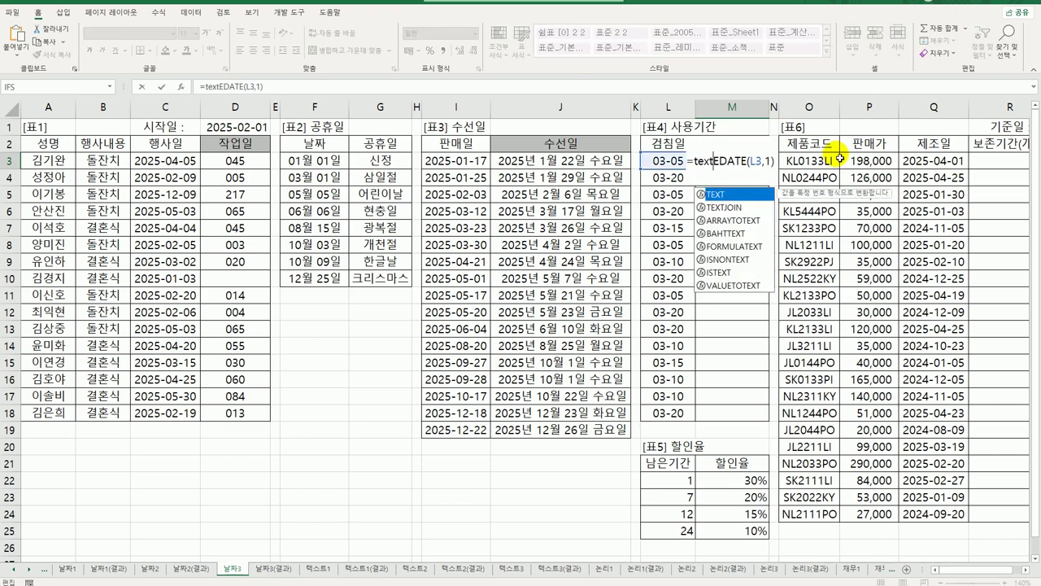
pyautogui.press('Tab')
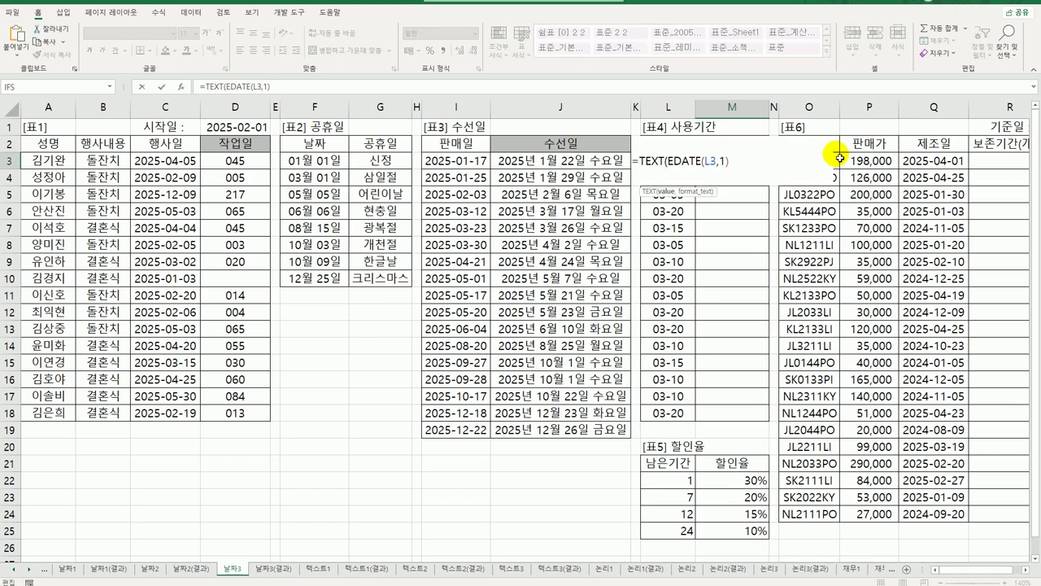
pyautogui.write(',"mm/dd"')
pyautogui.press('Return')
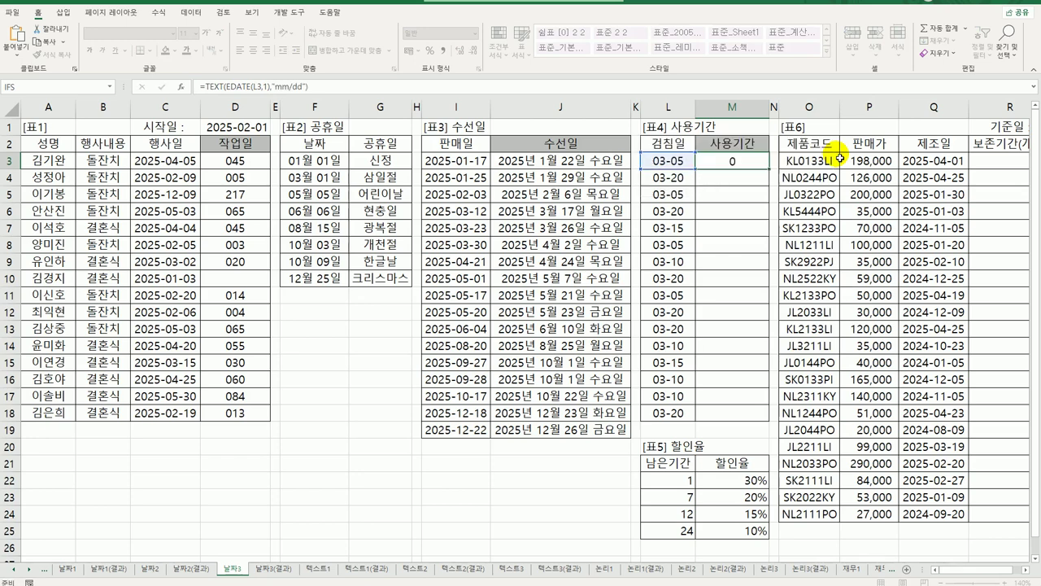
pyautogui.press('Up')
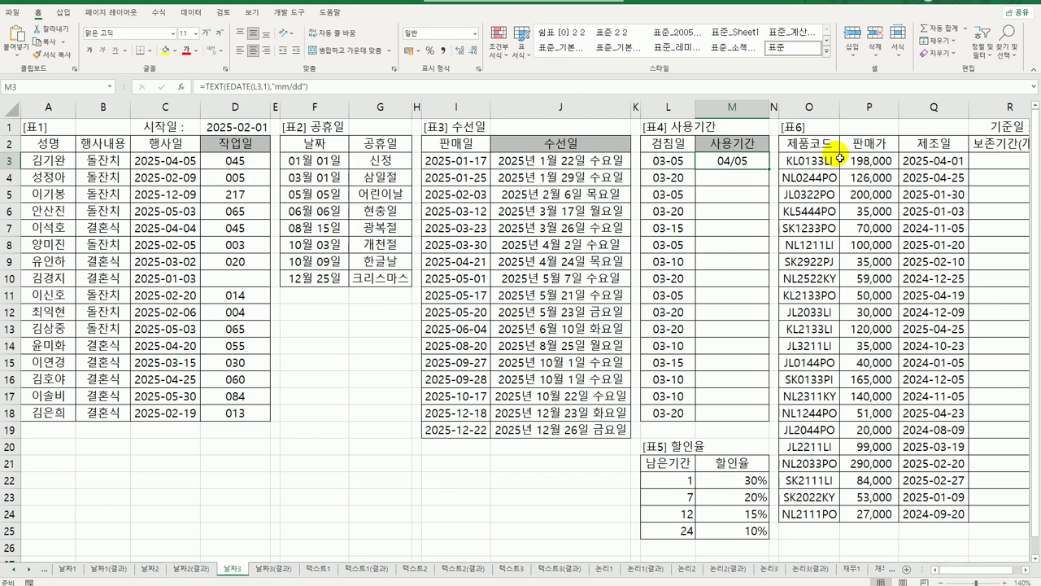
# Step: Change the months argument of EDATE in M3's formula to -1
pyautogui.doubleClick(722, 160)
pyautogui.click(729, 166)
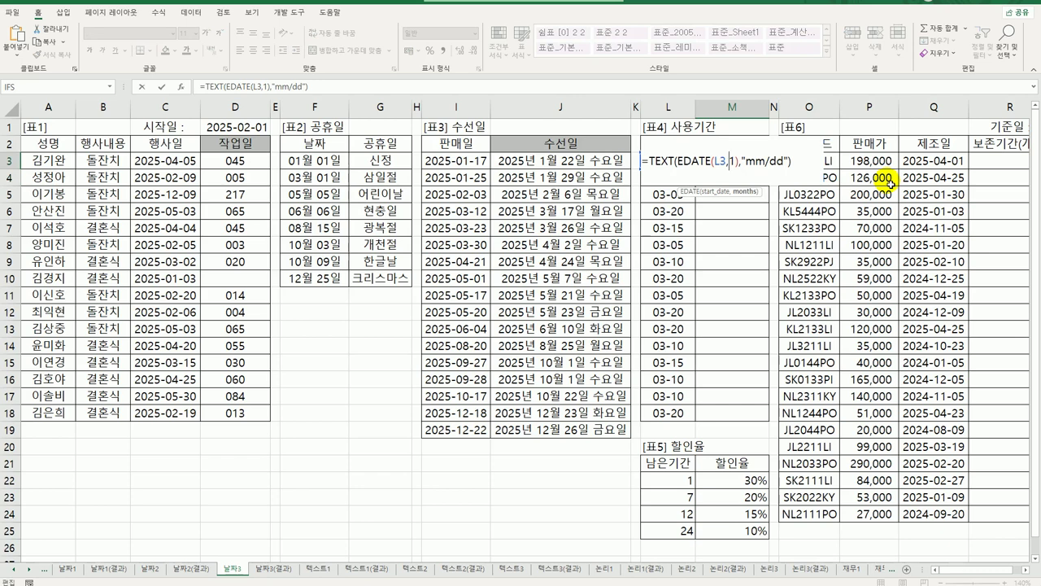
pyautogui.write('-')
pyautogui.press('Return')
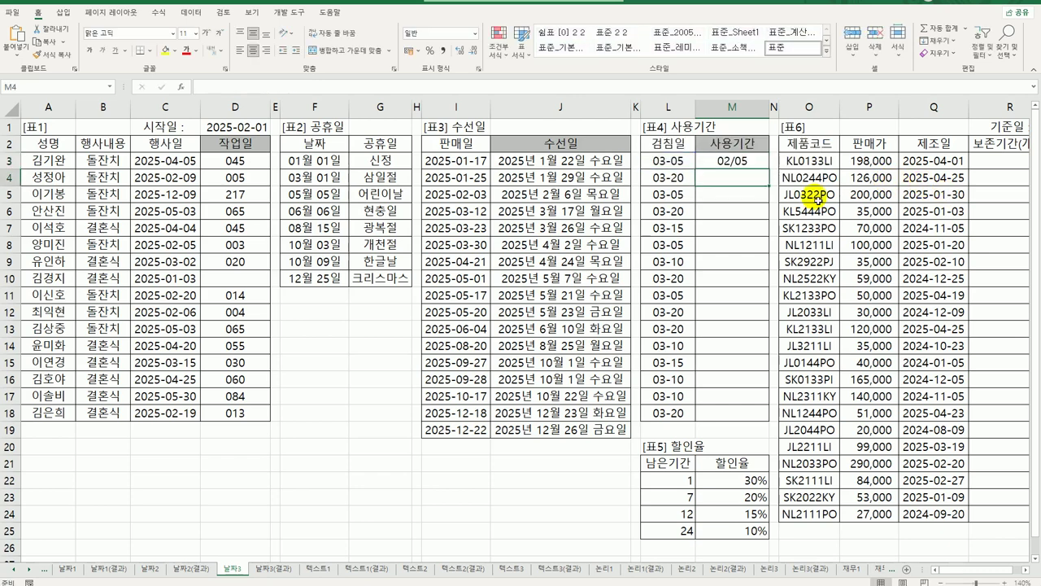
pyautogui.click(734, 162)
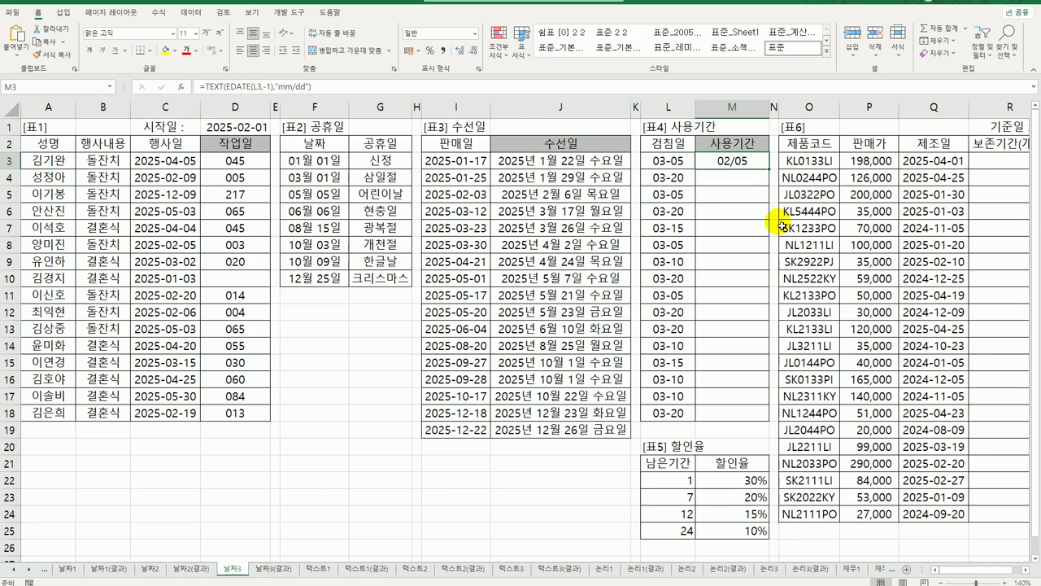
# Step: Add 1 day to the EDATE result inside M3's TEXT formula
pyautogui.doubleClick(735, 162)
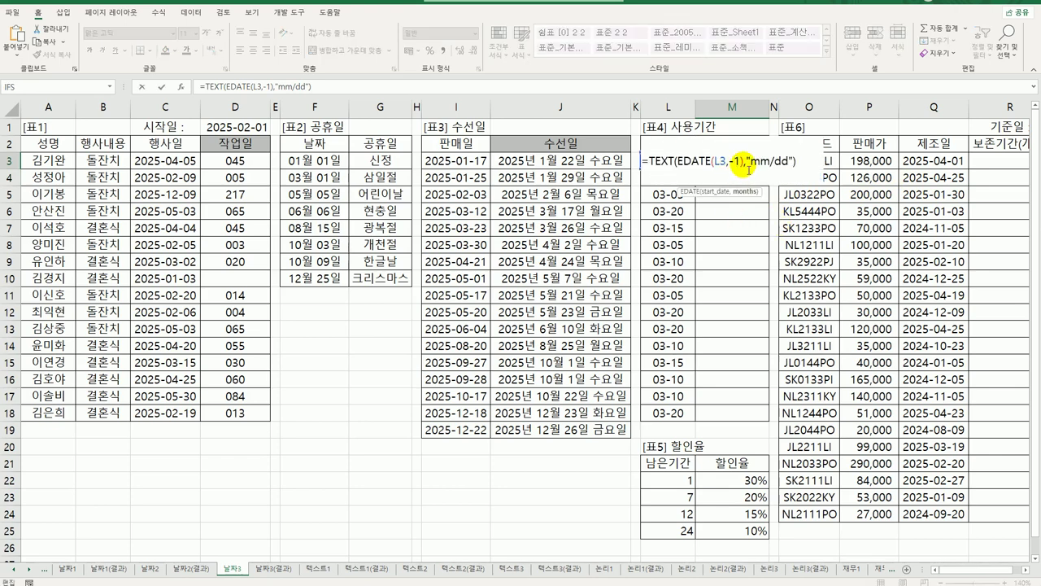
pyautogui.press('Right')
pyautogui.press('Right')
pyautogui.write('+')
pyautogui.press('Return')
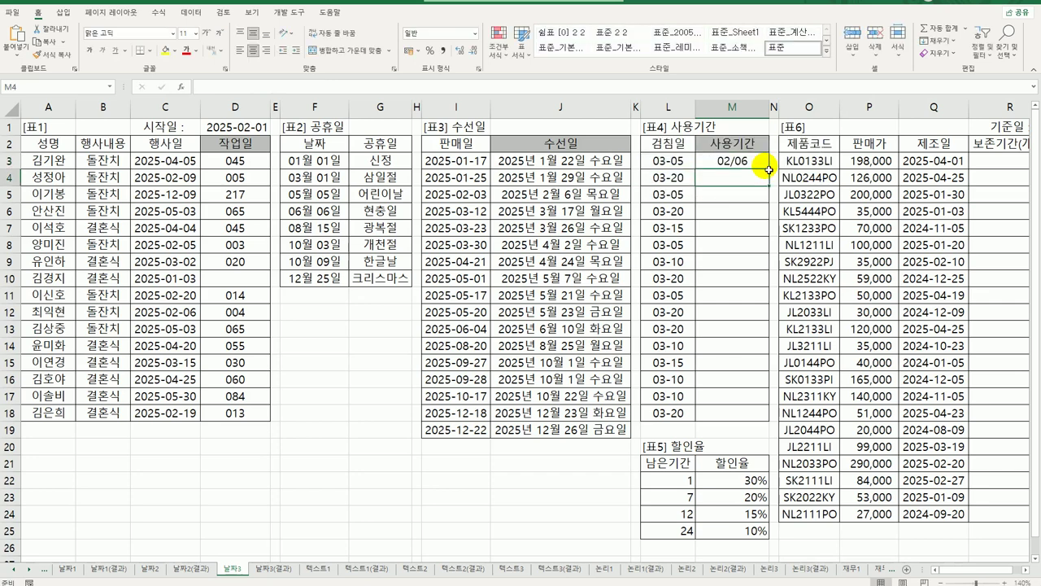
pyautogui.click(765, 162)
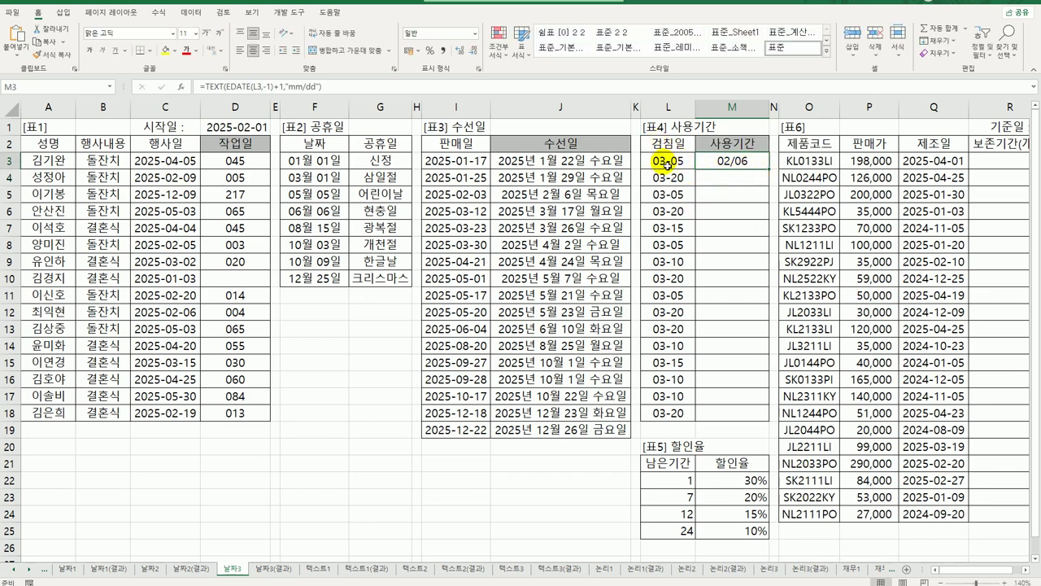
# Step: Append &"~"&TEXT(L3,"mm/dd") to M3's formula and fill it down to M18
pyautogui.doubleClick(743, 161)
pyautogui.click(814, 168)
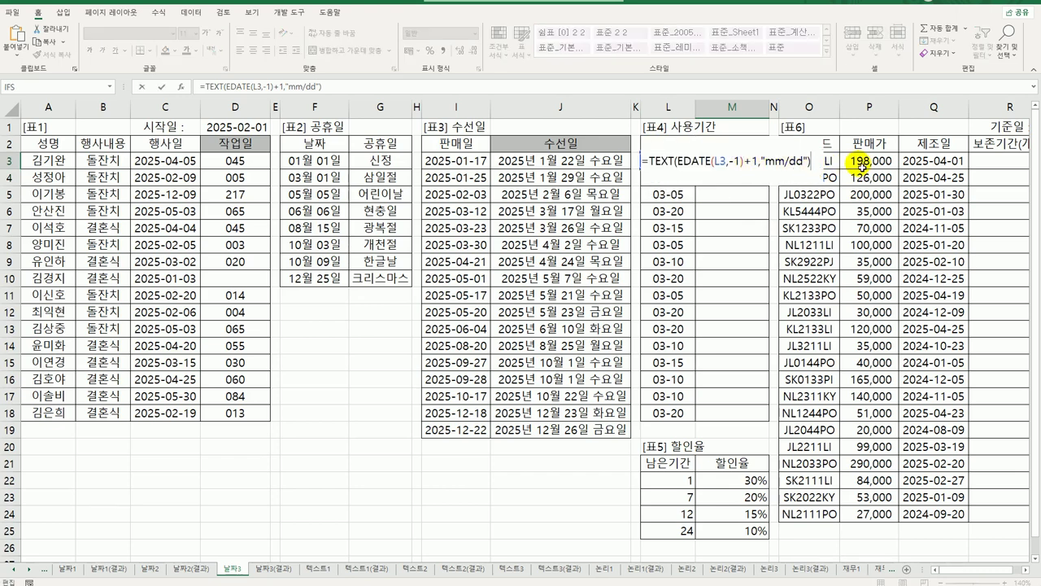
pyautogui.write('&"')
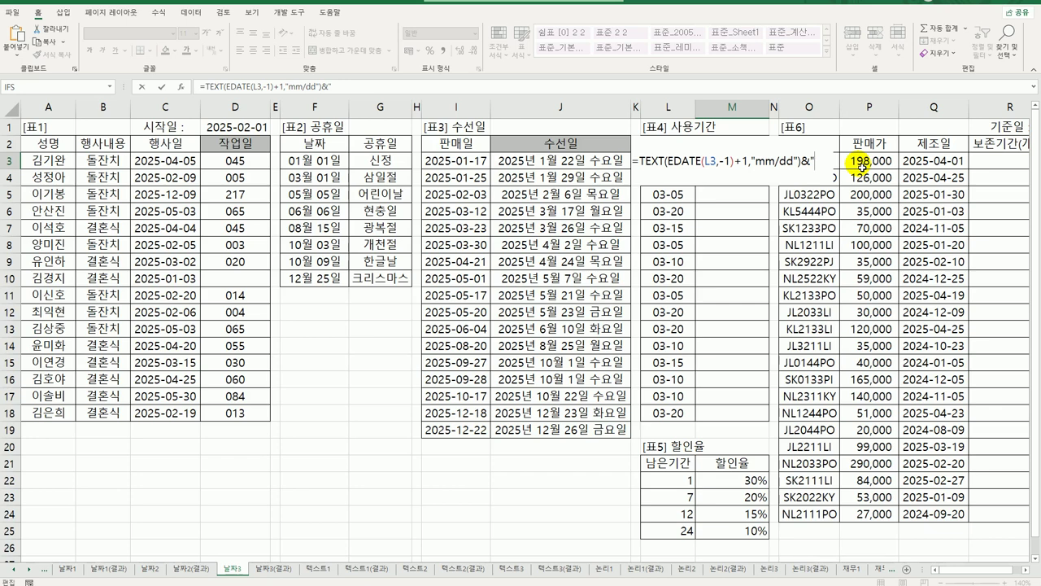
pyautogui.write('~"&')
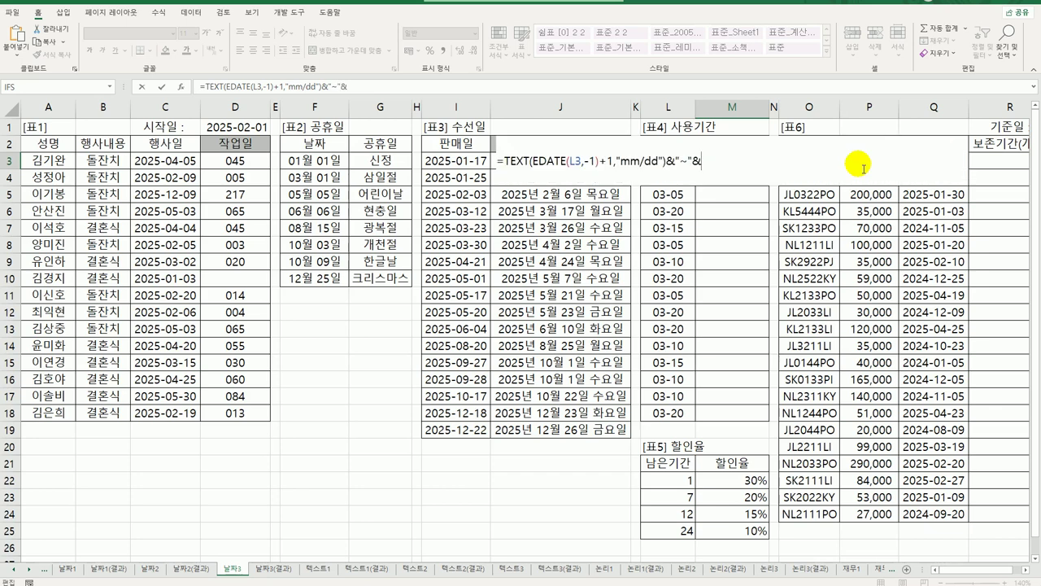
pyautogui.write('text')
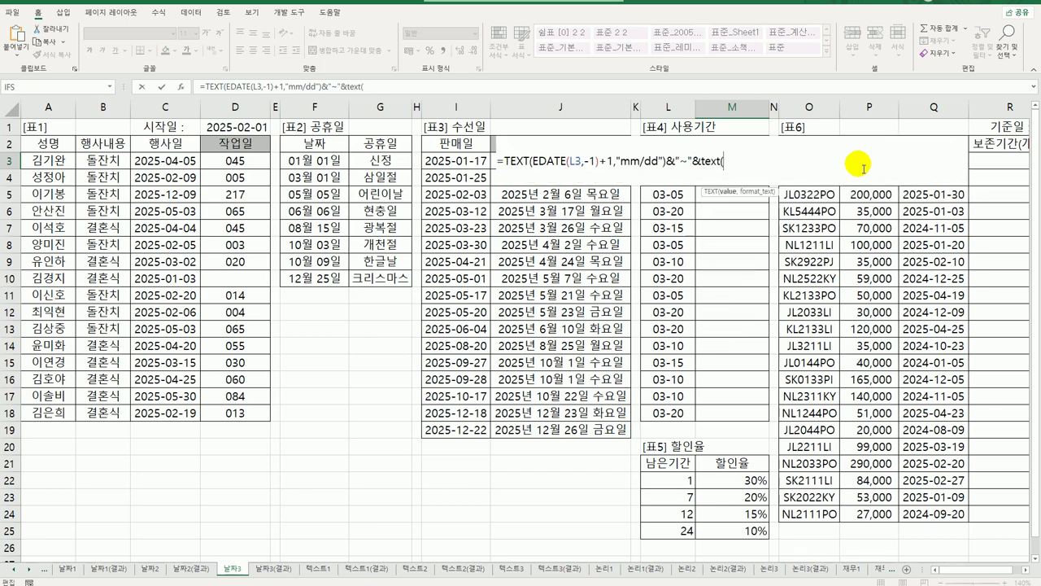
pyautogui.write('(')
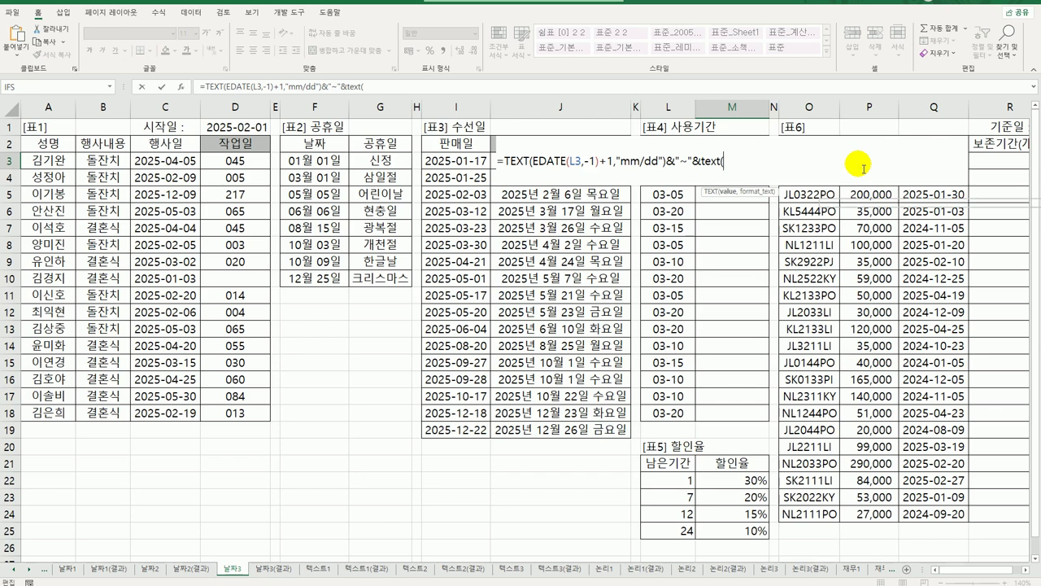
pyautogui.write('l3,')
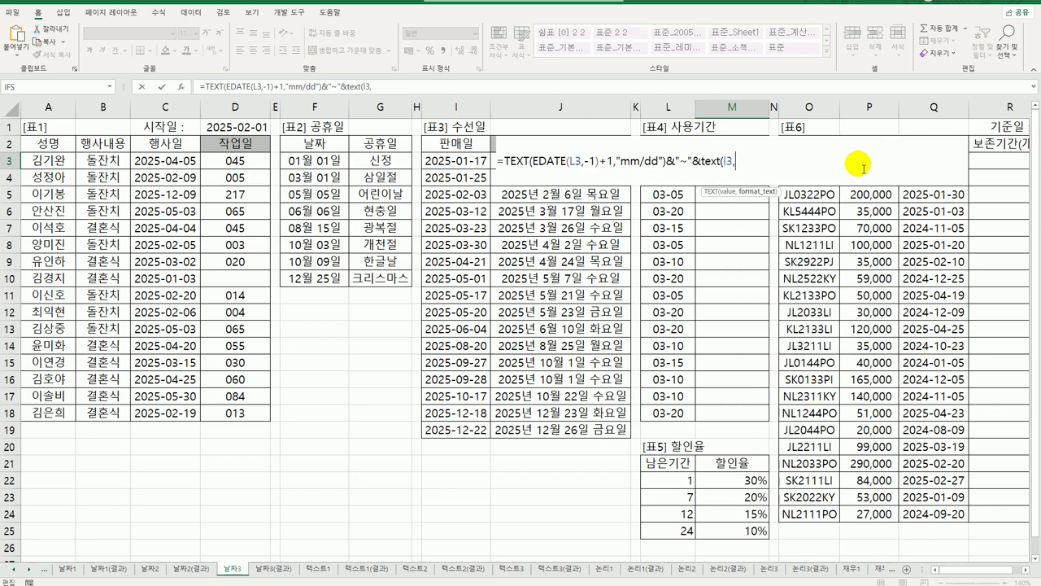
pyautogui.write('"mm/dd")')
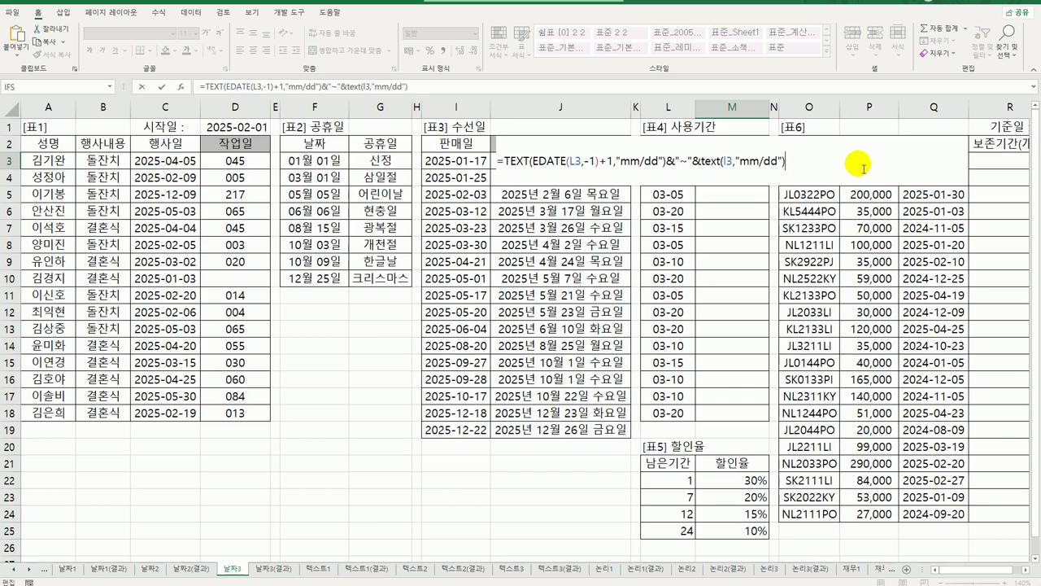
pyautogui.press('Return')
pyautogui.press('Up')
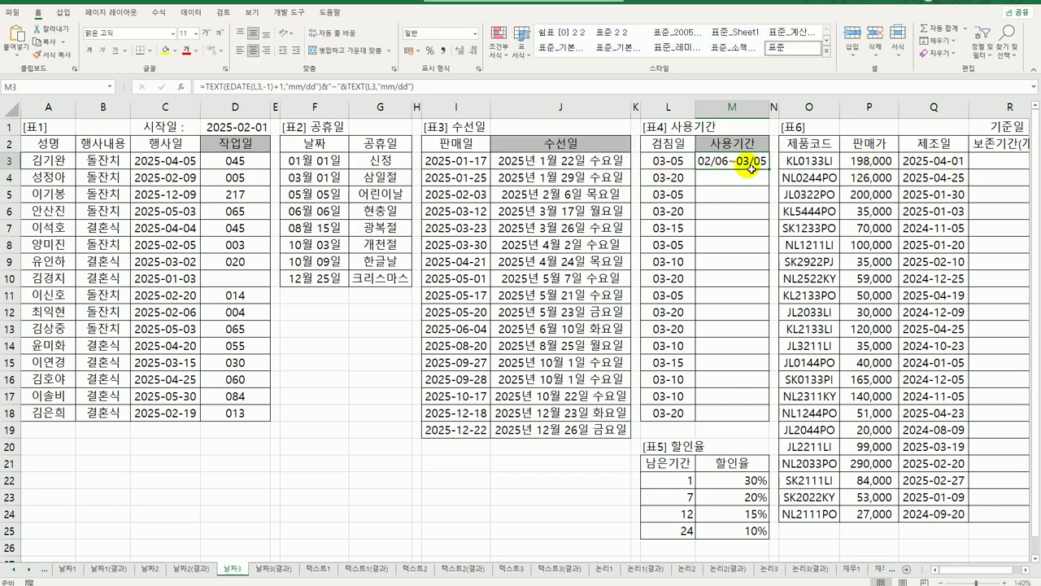
pyautogui.moveTo(752, 169); pyautogui.dragTo(751, 415)
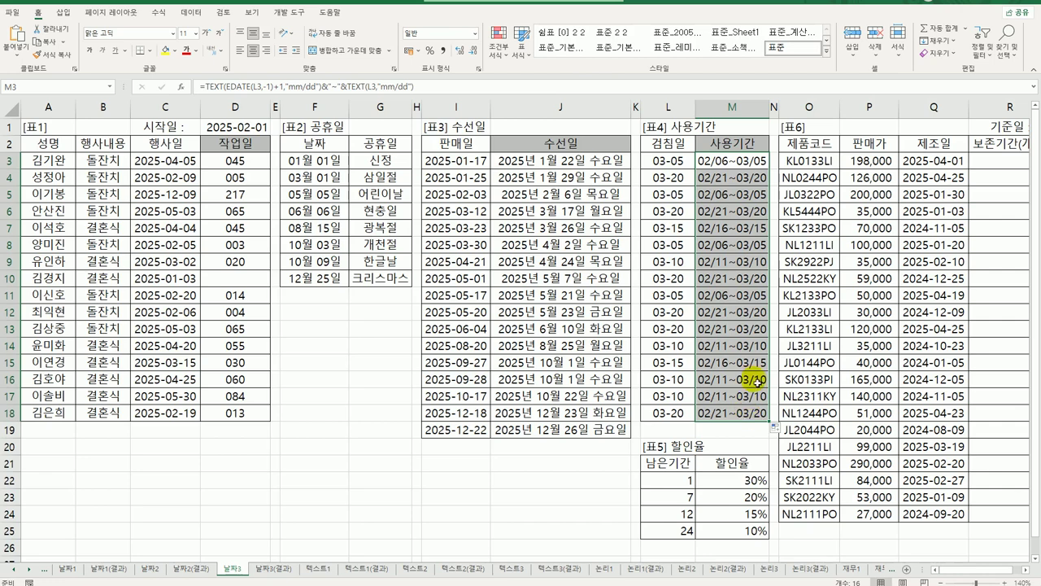
# Step: Auto-fit the width of column S so the 기준일 date in S1 fits
pyautogui.click(996, 161)
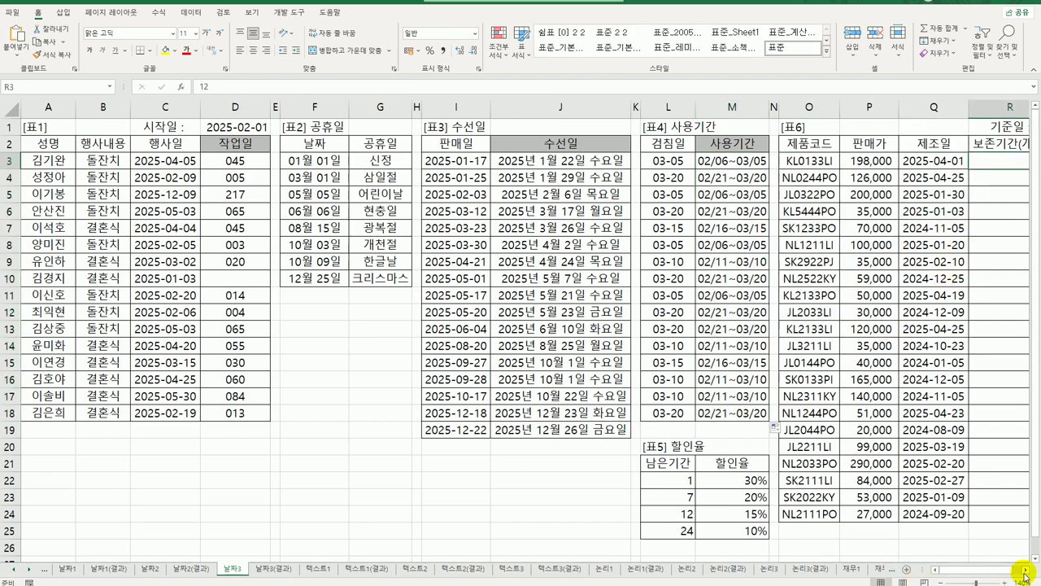
pyautogui.hscroll(3, 975, 206)
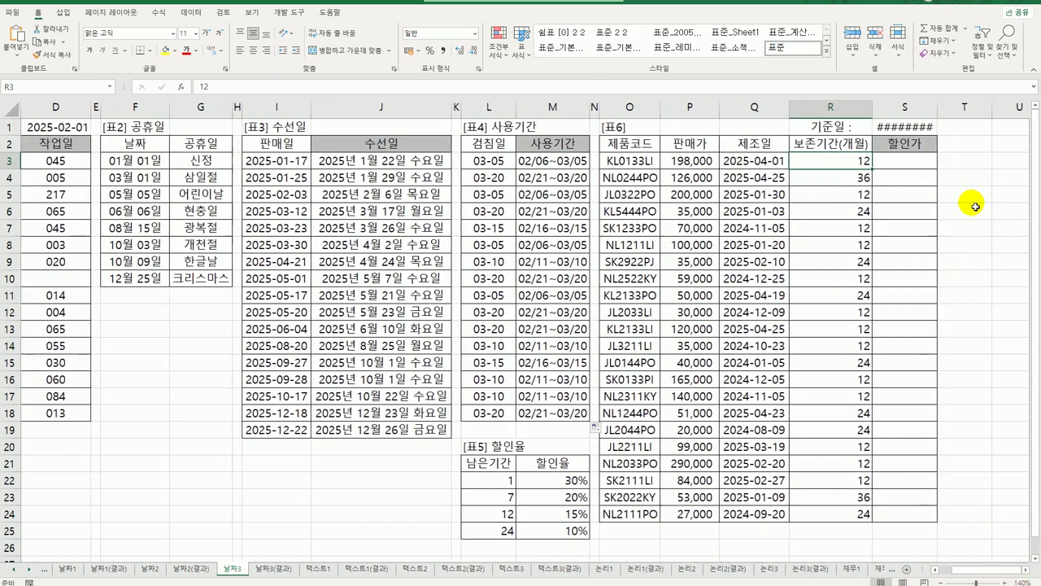
pyautogui.doubleClick(938, 107)
# Step: Examine the 판매가, 제조일, 보존기간(개월) and 할인가 columns of 표6 and the discount rates in 표5
pyautogui.click(903, 168)
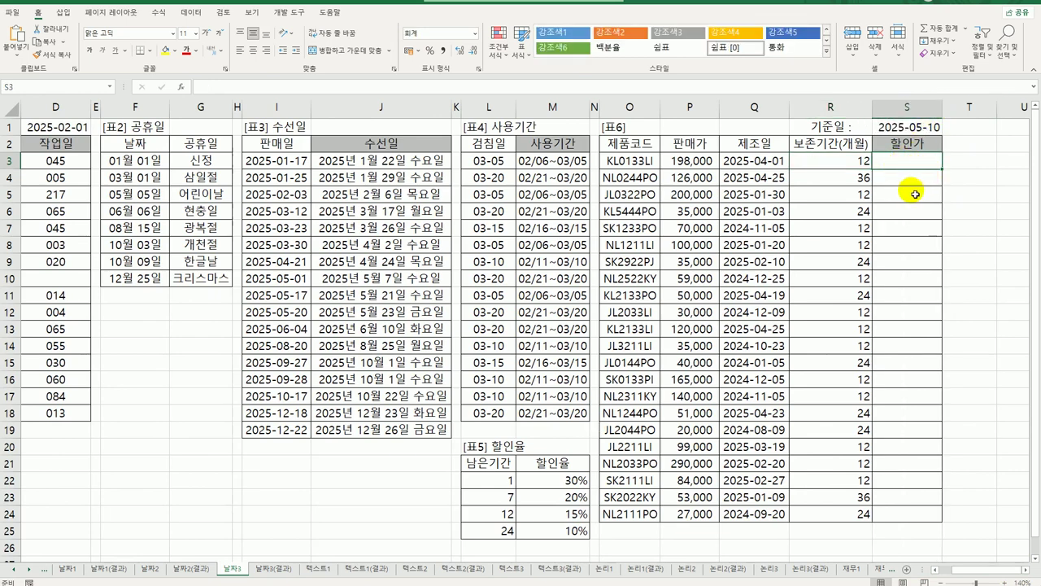
pyautogui.click(692, 163)
pyautogui.click(742, 169)
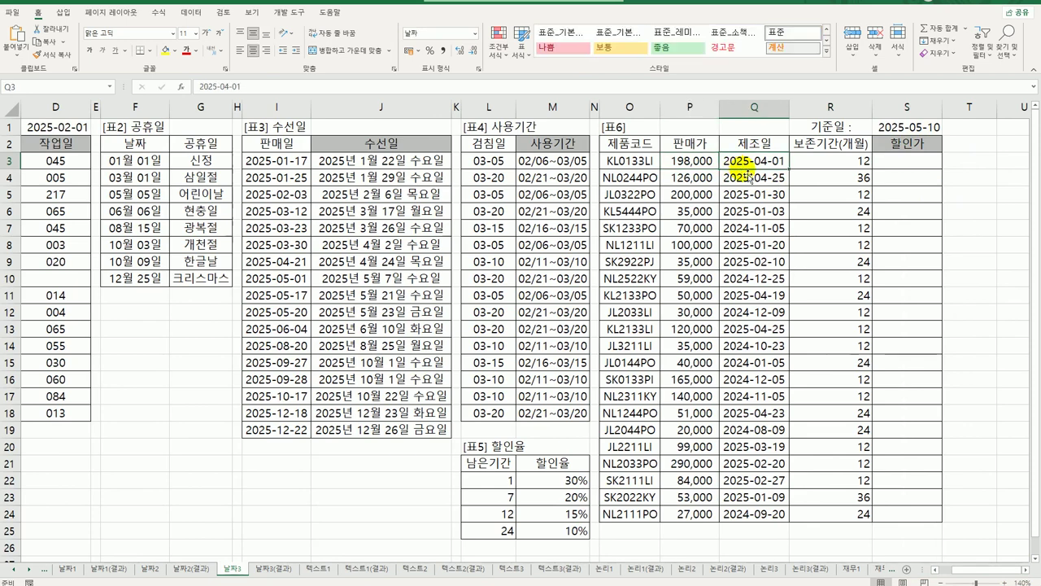
pyautogui.click(830, 168)
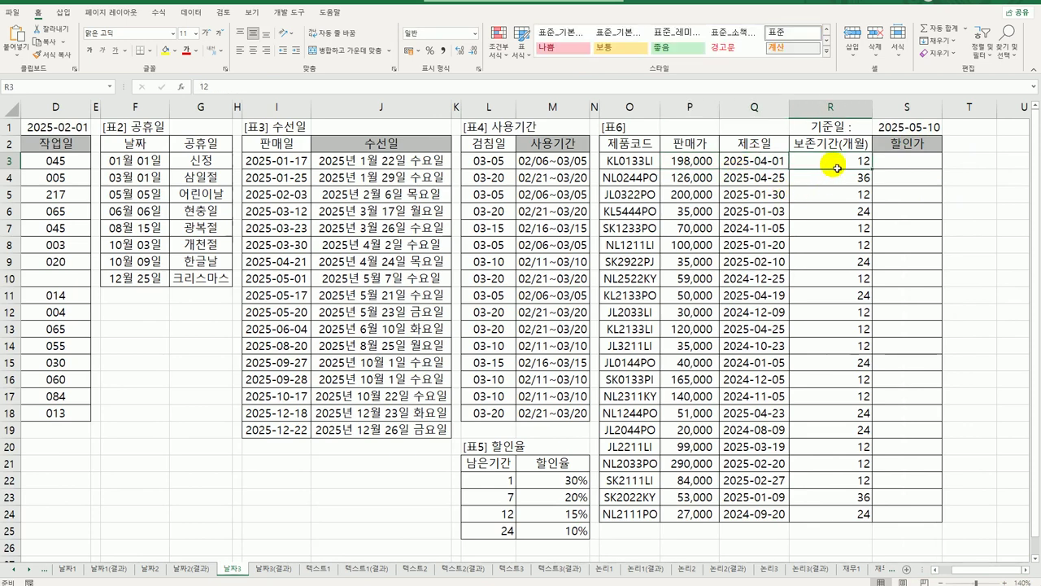
pyautogui.click(567, 482)
pyautogui.moveTo(567, 489); pyautogui.dragTo(561, 494)
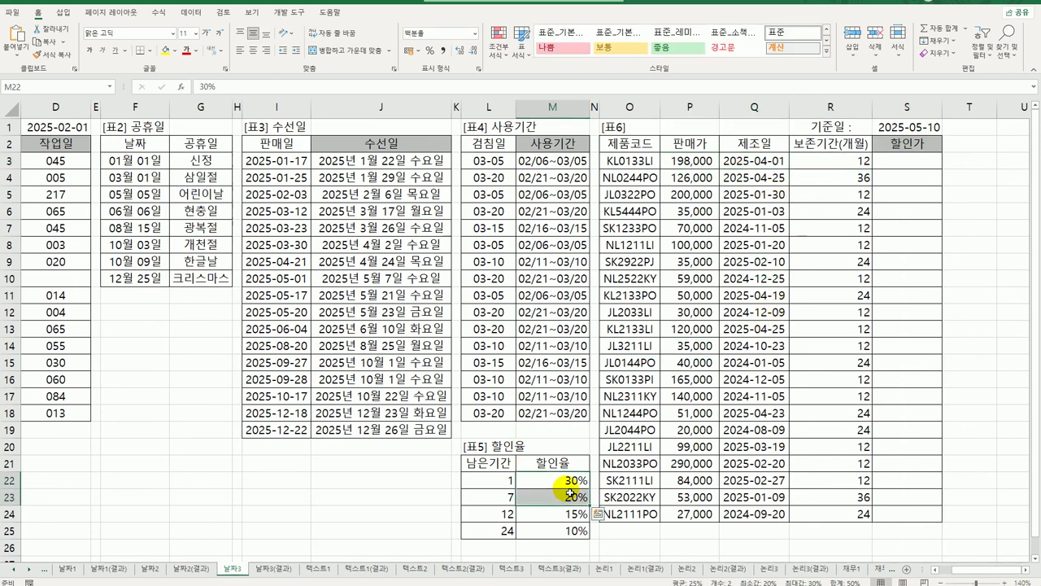
pyautogui.moveTo(914, 166); pyautogui.dragTo(891, 514)
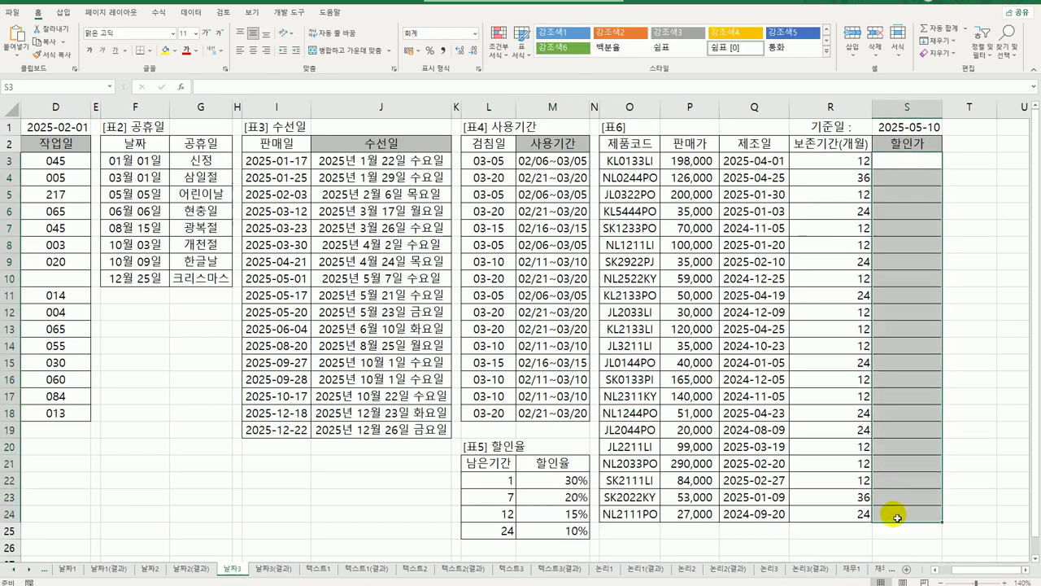
pyautogui.click(694, 164)
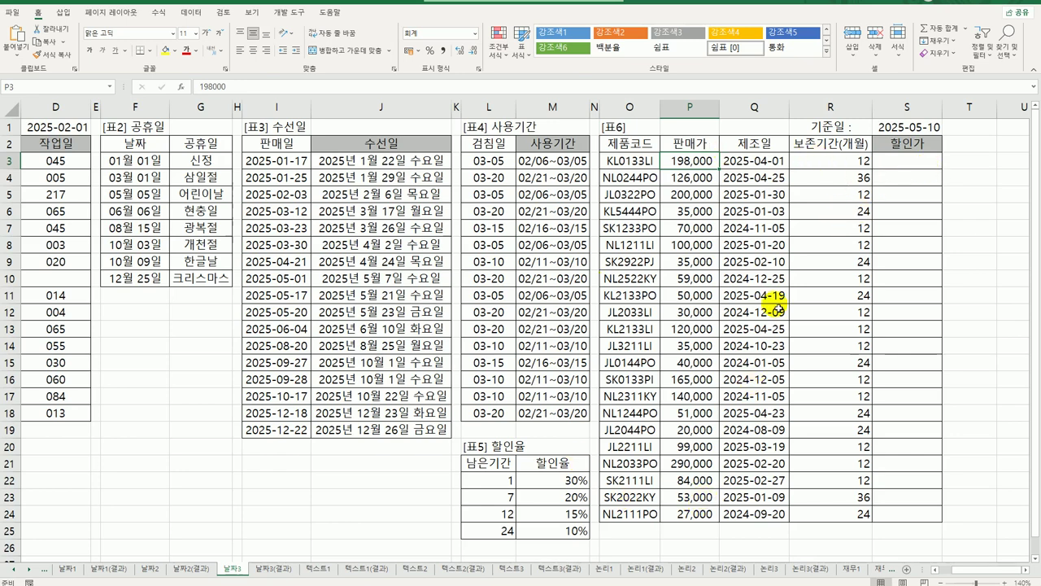
pyautogui.click(765, 143)
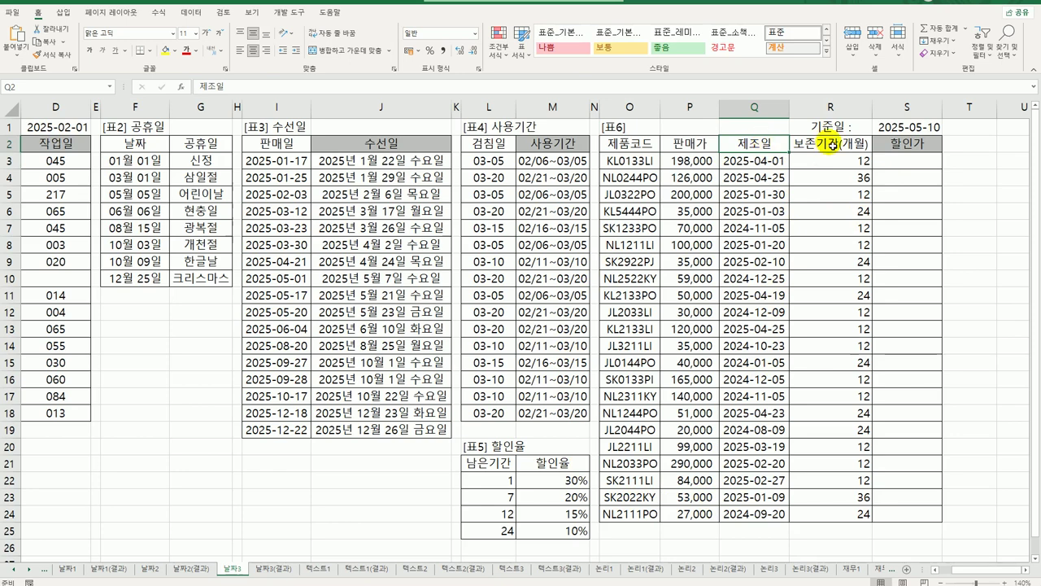
pyautogui.click(831, 147)
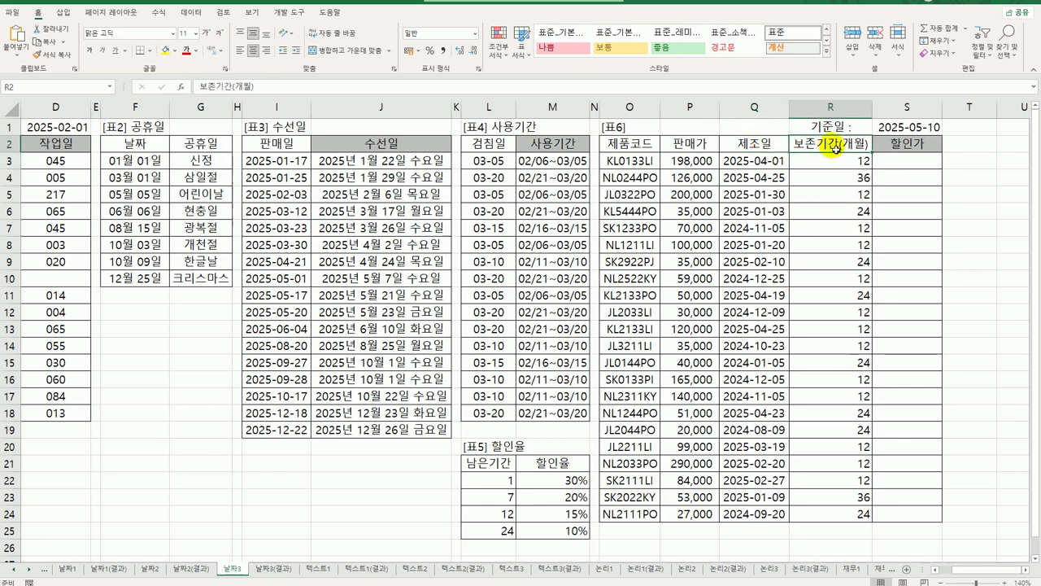
# Step: Enter =EDATE(Q3,R3) in S3 to start the first 할인가 formula
pyautogui.click(897, 160)
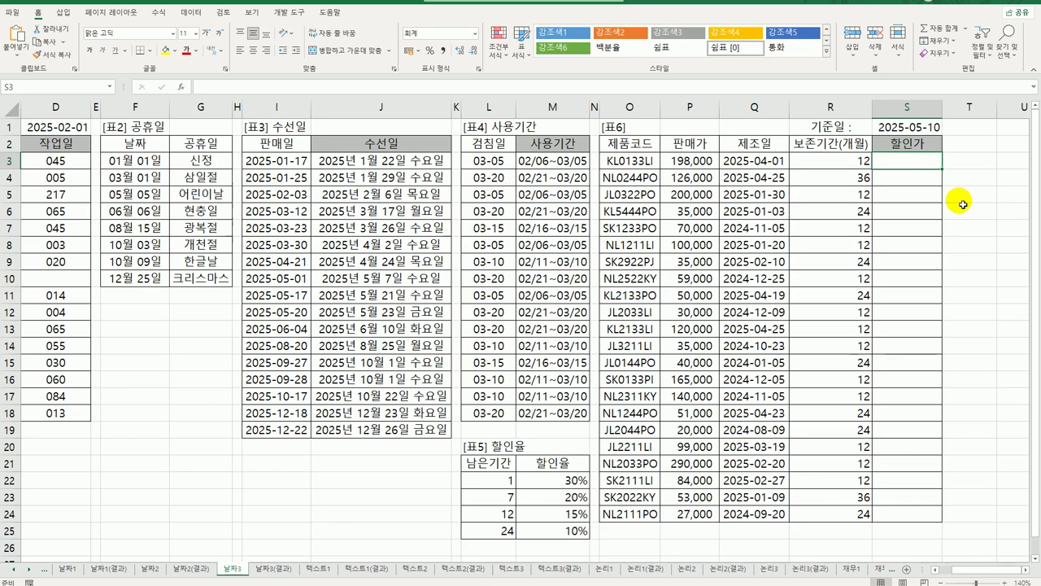
pyautogui.write('=')
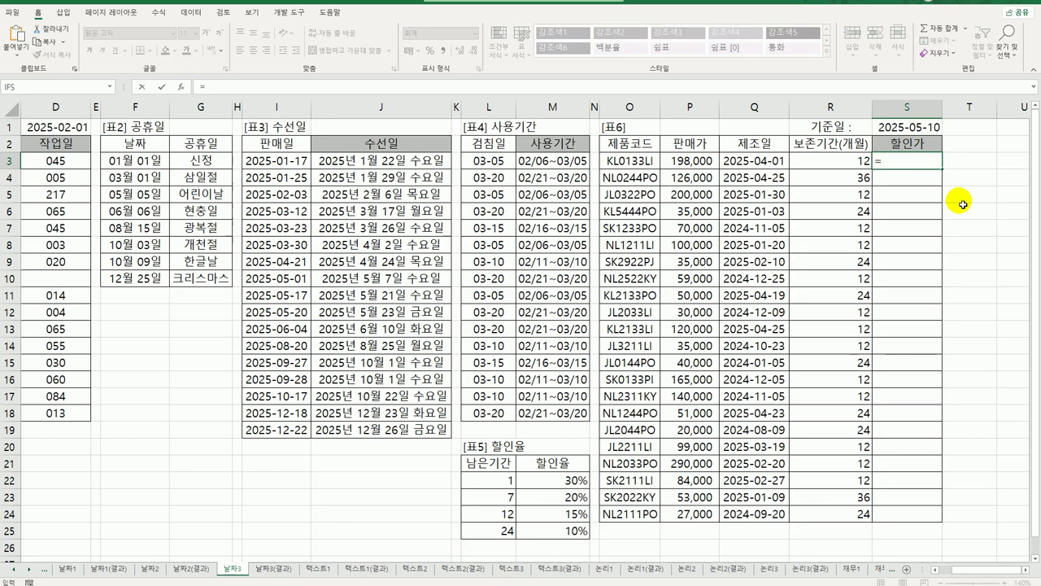
pyautogui.write('ed')
pyautogui.press('Tab')
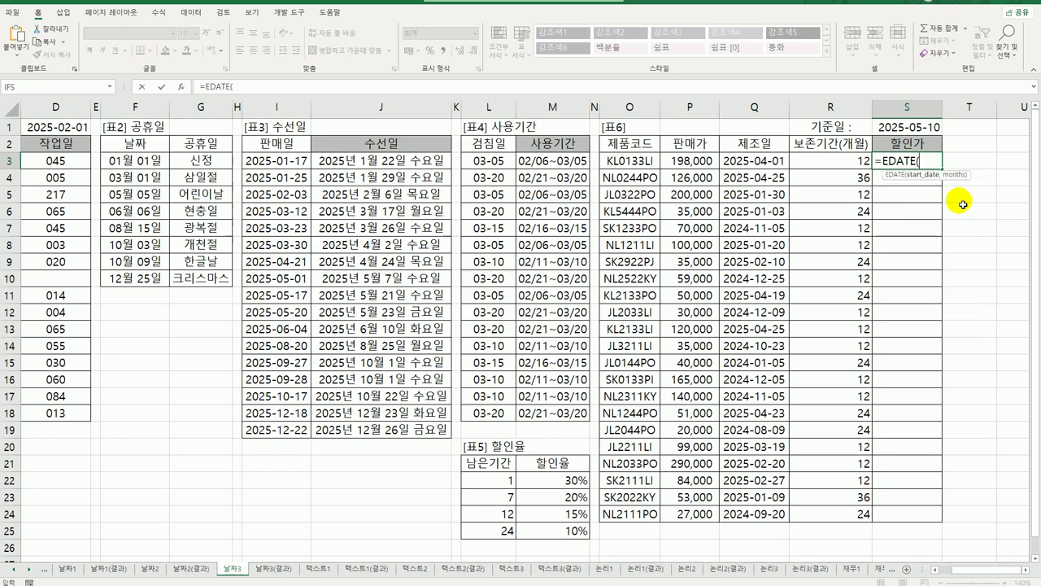
pyautogui.press('Left')
pyautogui.press('Left')
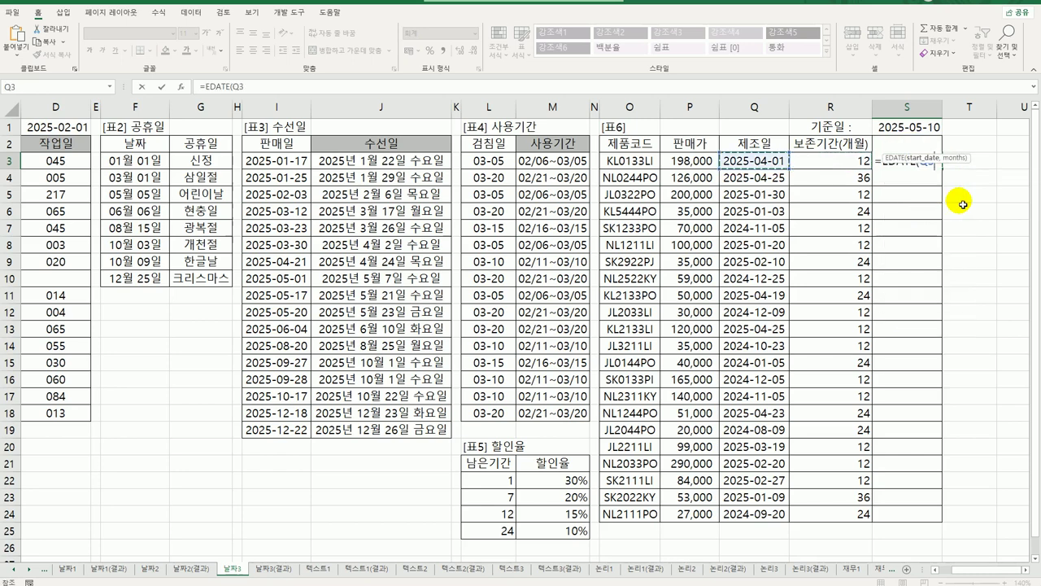
pyautogui.write(',')
pyautogui.press('Left')
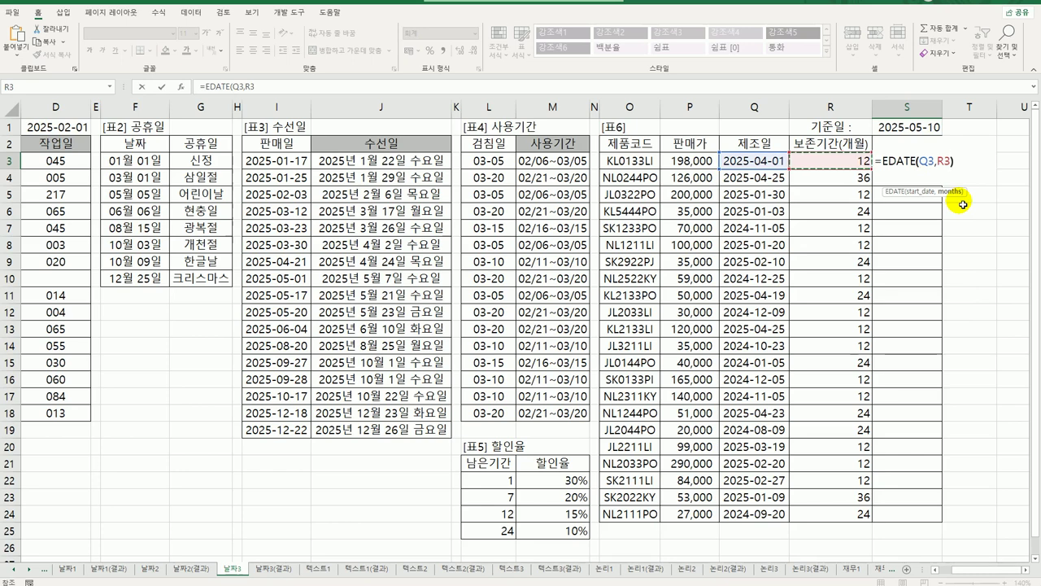
pyautogui.write(')')
pyautogui.hotkey('ctrl', 'Return')
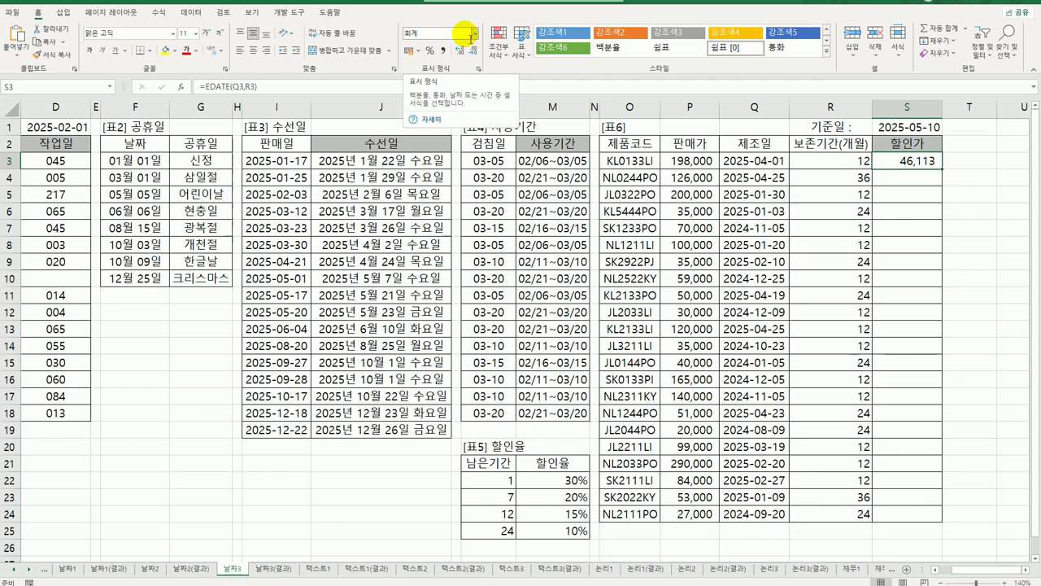
# Step: Wrap S3's EDATE in a QUOTIENT function and subtract the 기준일 as the absolute reference $S$1
pyautogui.doubleClick(906, 160)
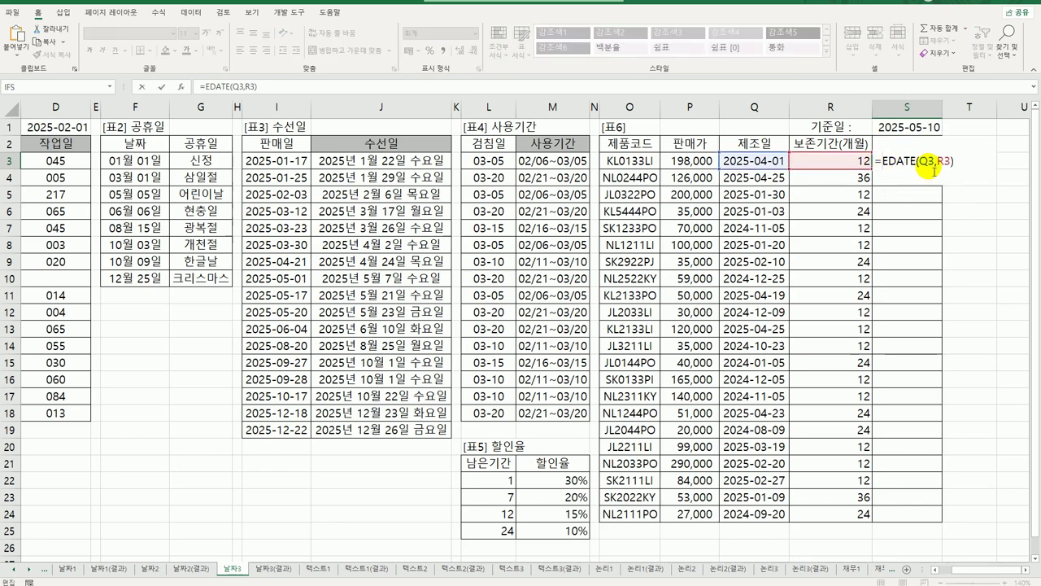
pyautogui.write('quo')
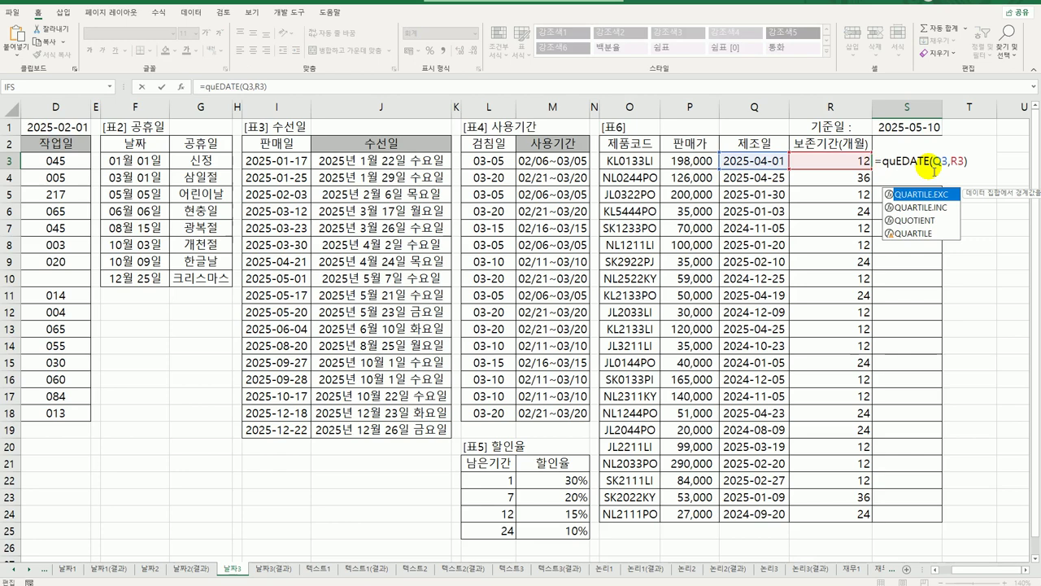
pyautogui.press('Tab')
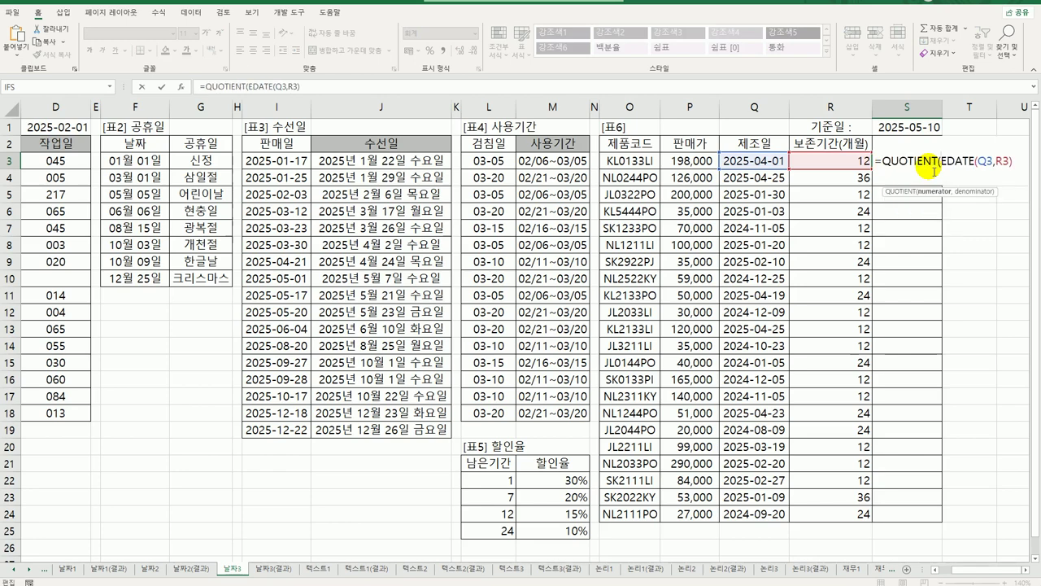
pyautogui.press('End')
pyautogui.write('-')
pyautogui.click(915, 129)
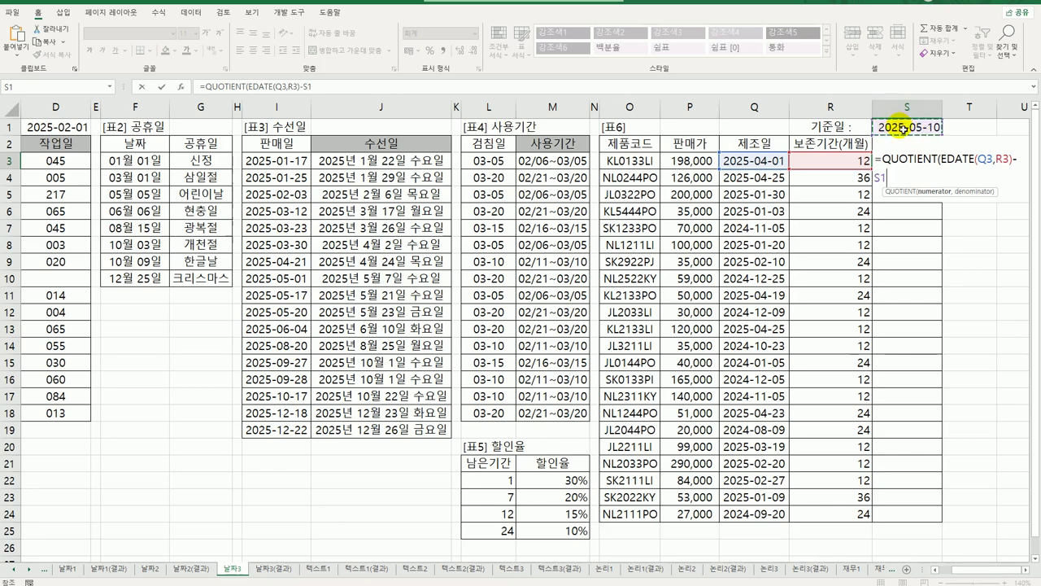
pyautogui.press('F4')
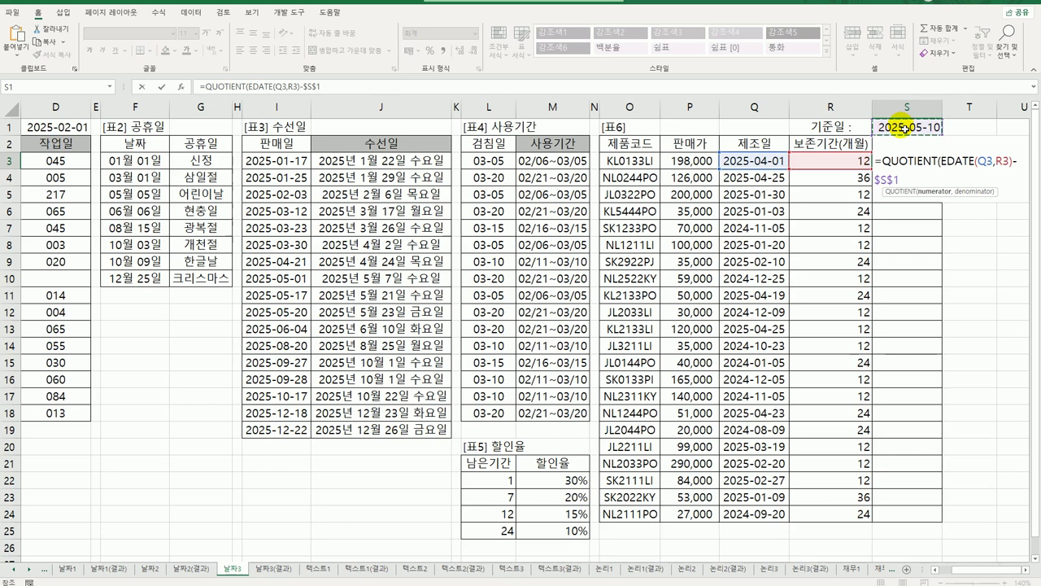
# Step: Set the QUOTIENT divisor in S3 to 30 and commit the formula
pyautogui.write(',')
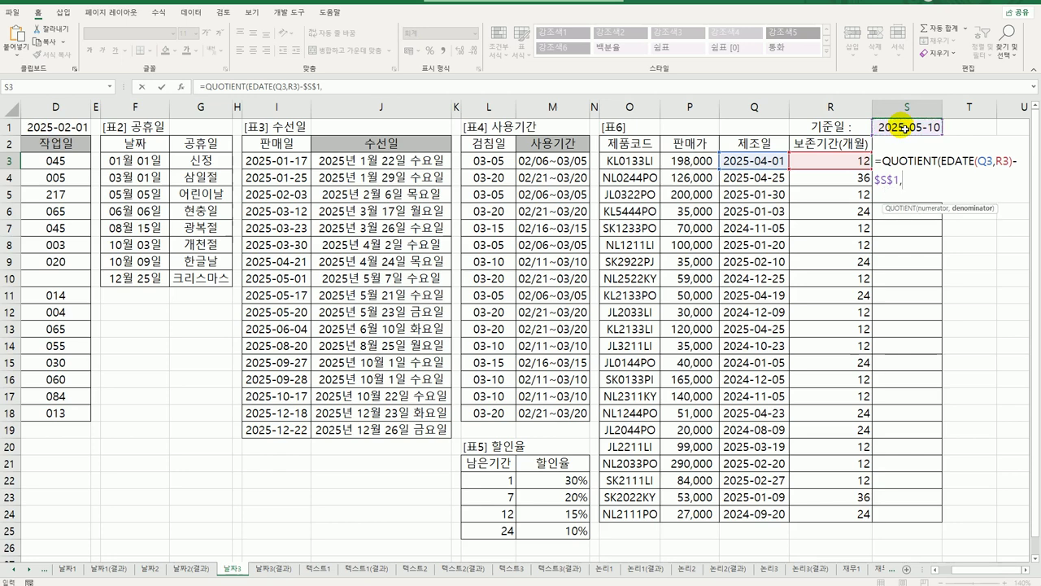
pyautogui.write('30)')
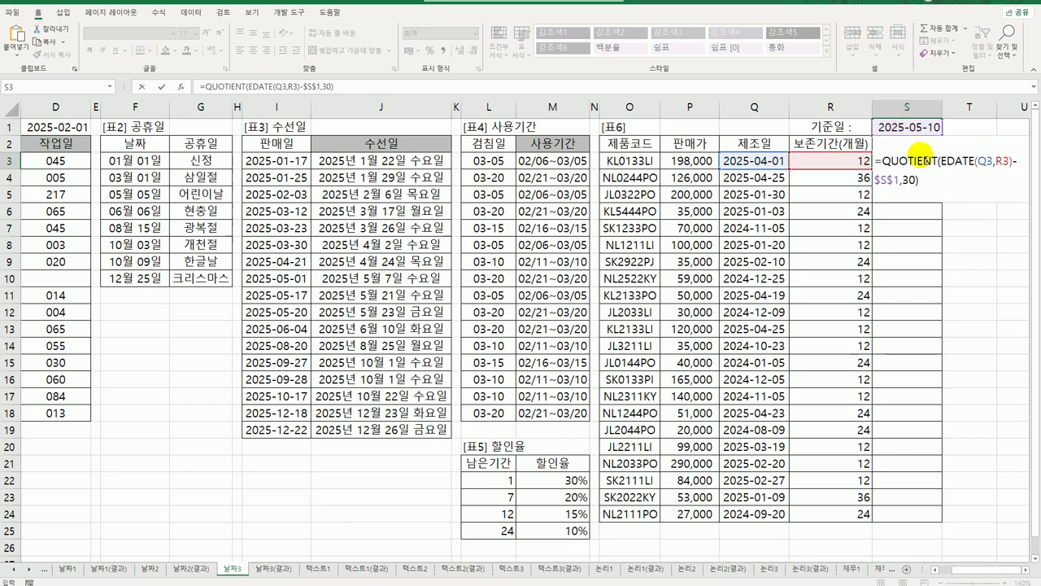
pyautogui.moveTo(942, 162); pyautogui.dragTo(1016, 165)
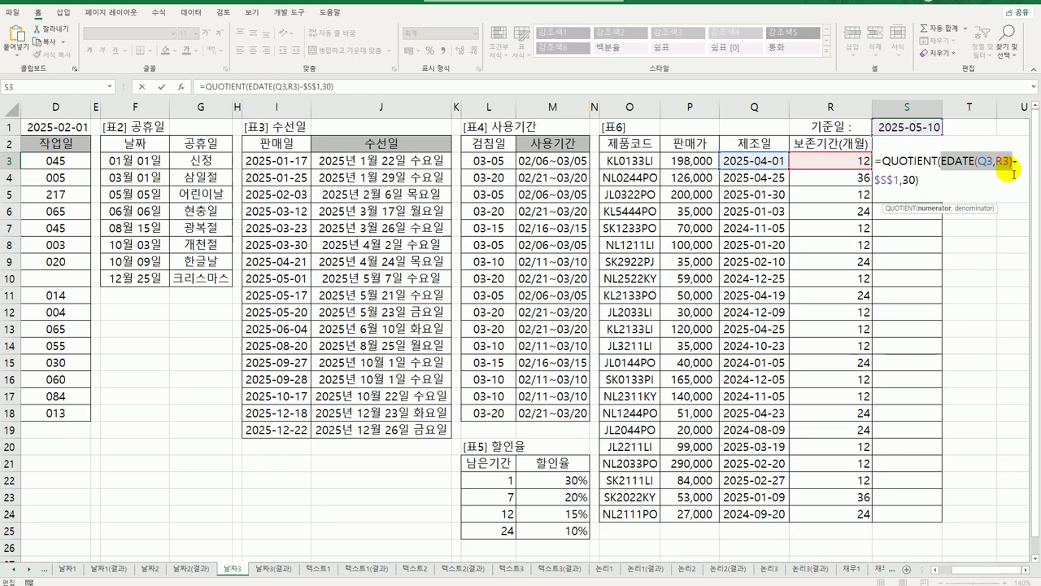
pyautogui.click(883, 181)
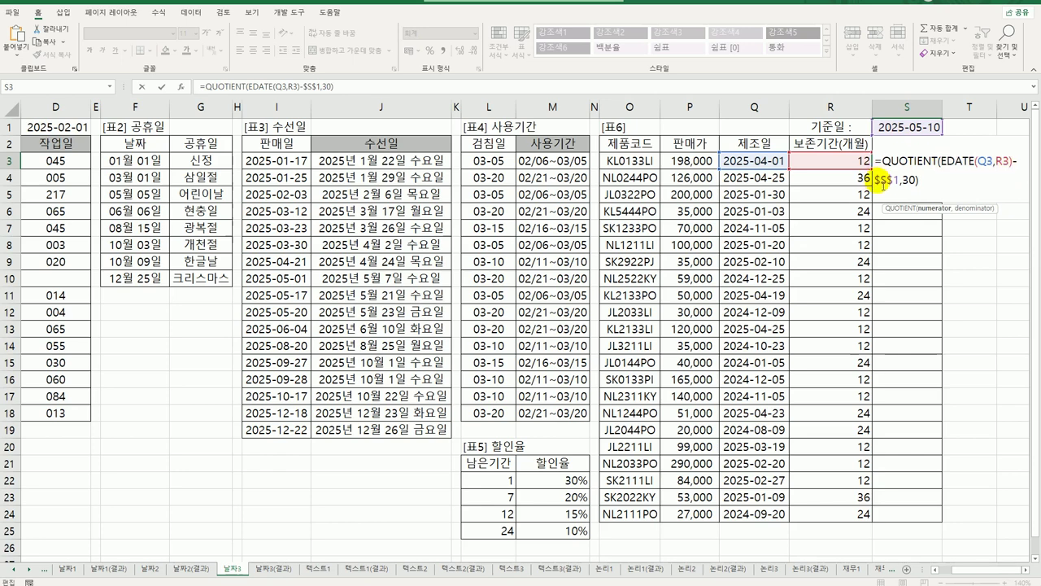
pyautogui.doubleClick(883, 181)
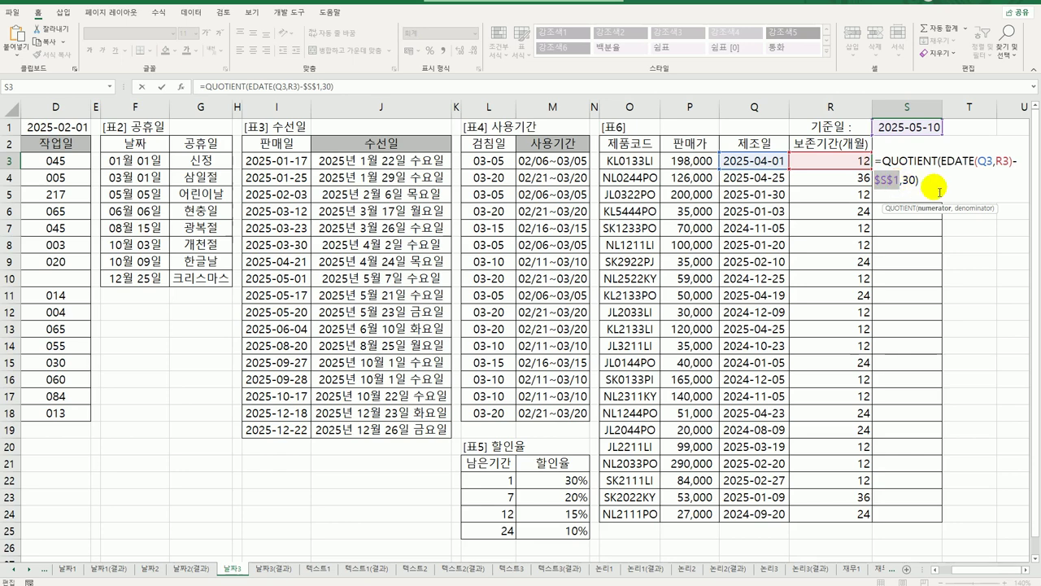
pyautogui.click(940, 192)
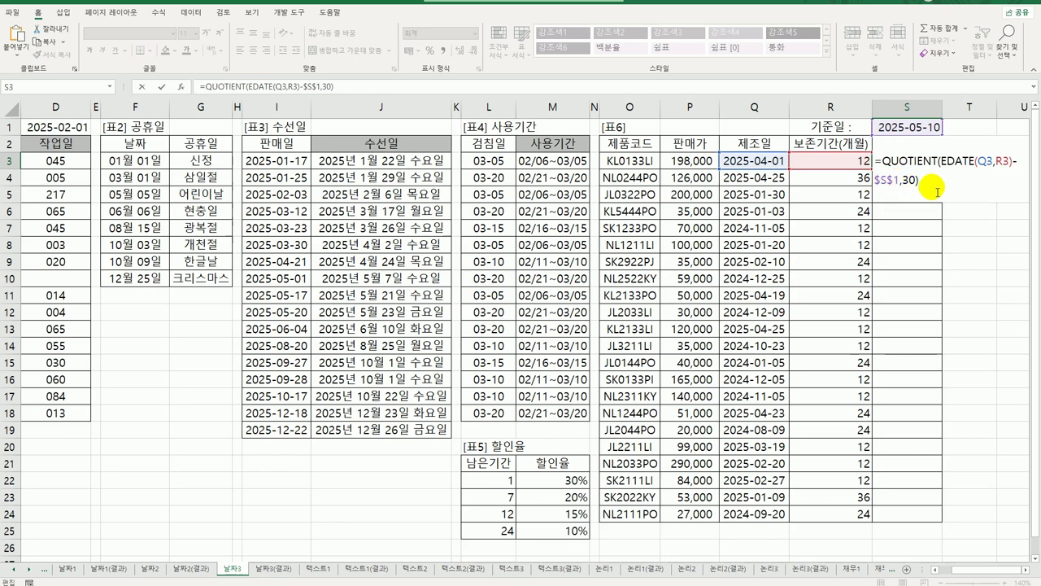
pyautogui.press('Return')
# Step: Fill S3's QUOTIENT formula down the 할인가 column to S24
pyautogui.click(934, 163)
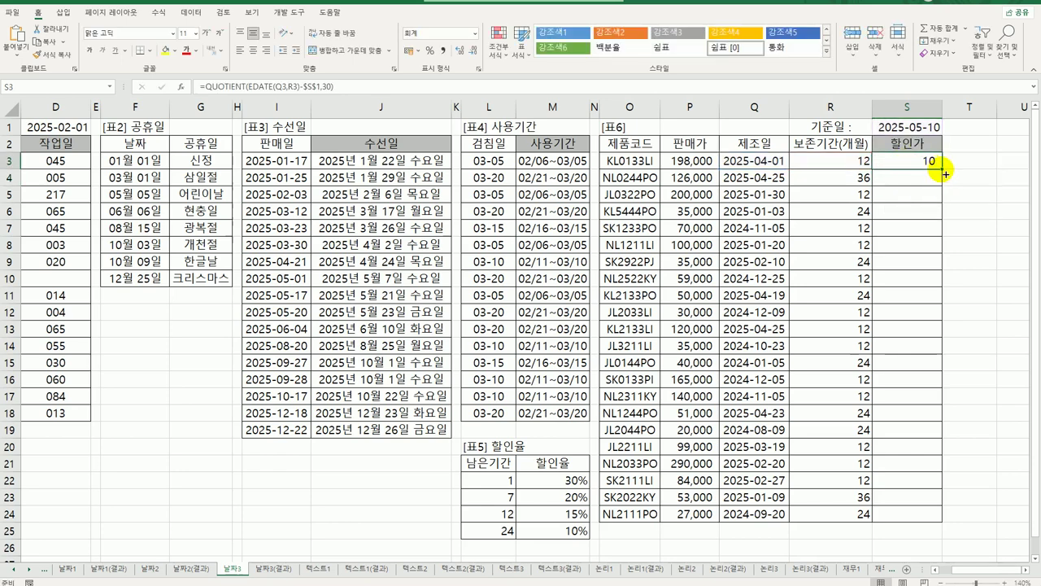
pyautogui.doubleClick(943, 173)
pyautogui.click(930, 161)
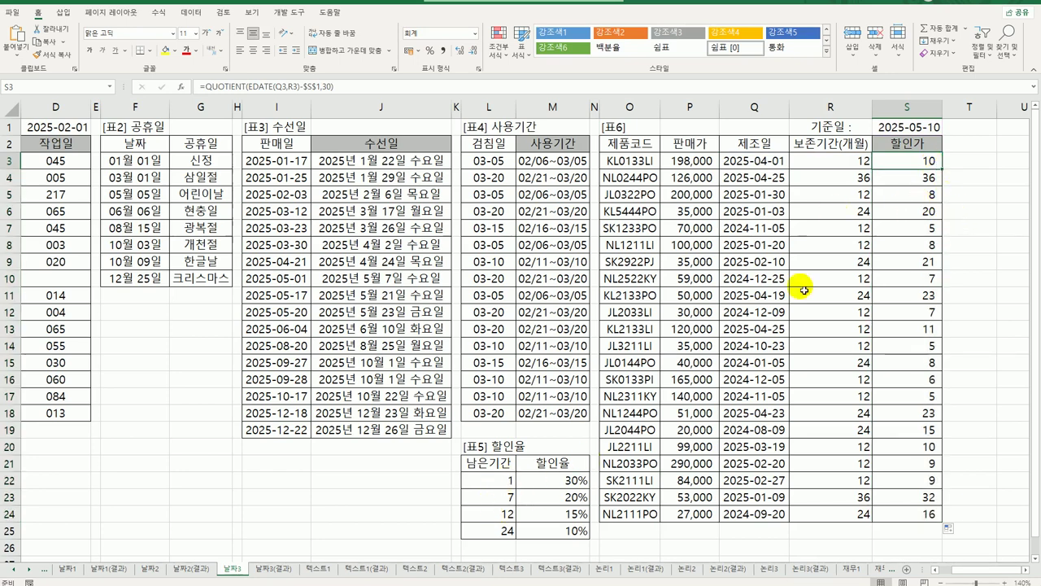
# Step: Wrap S3's QUOTIENT formula in VLOOKUP so that it serves as the lookup value
pyautogui.moveTo(507, 481); pyautogui.dragTo(533, 537)
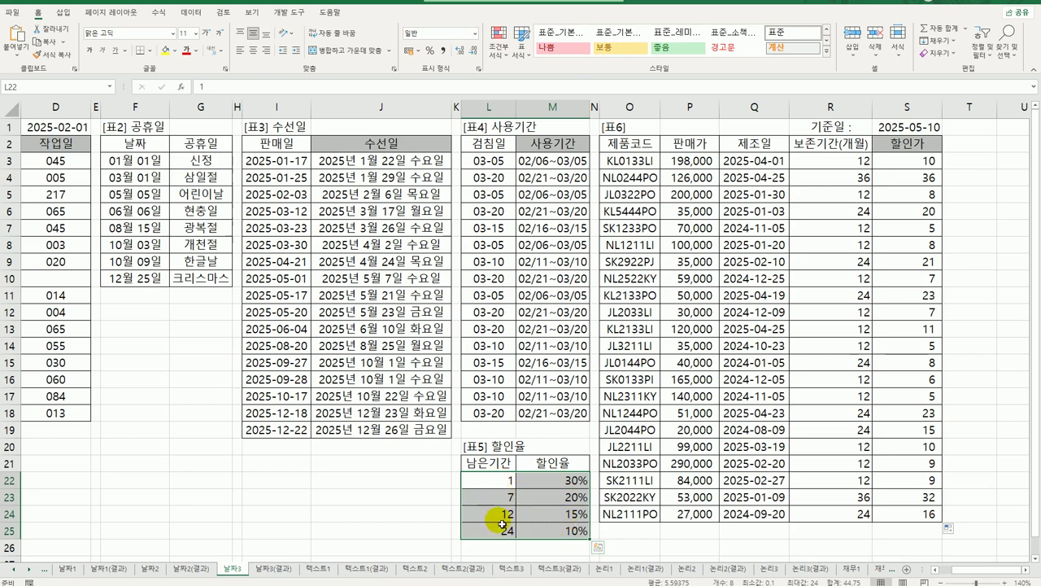
pyautogui.doubleClick(895, 156)
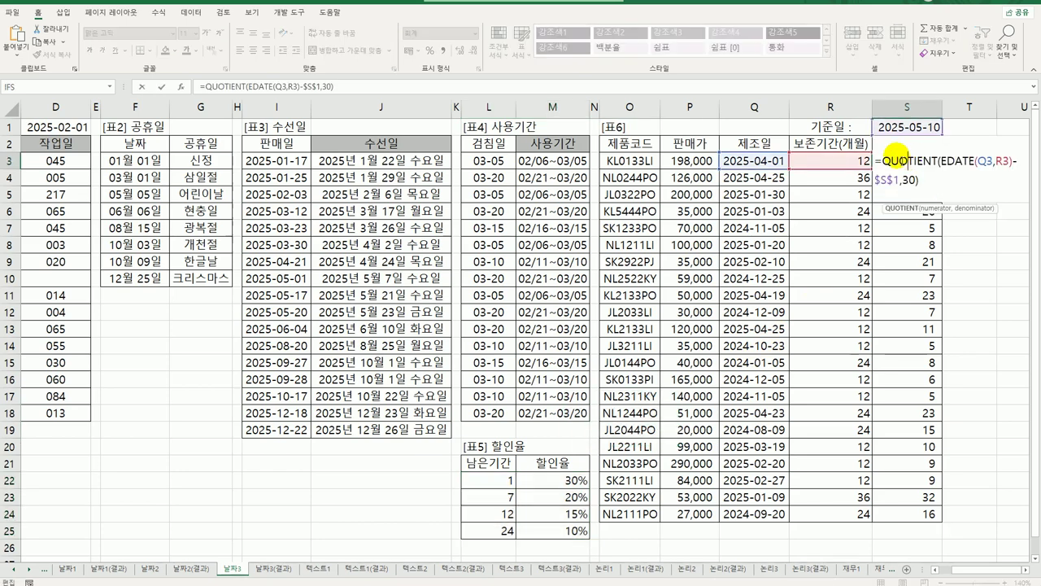
pyautogui.click(882, 160)
pyautogui.write('VLOOKUP(')
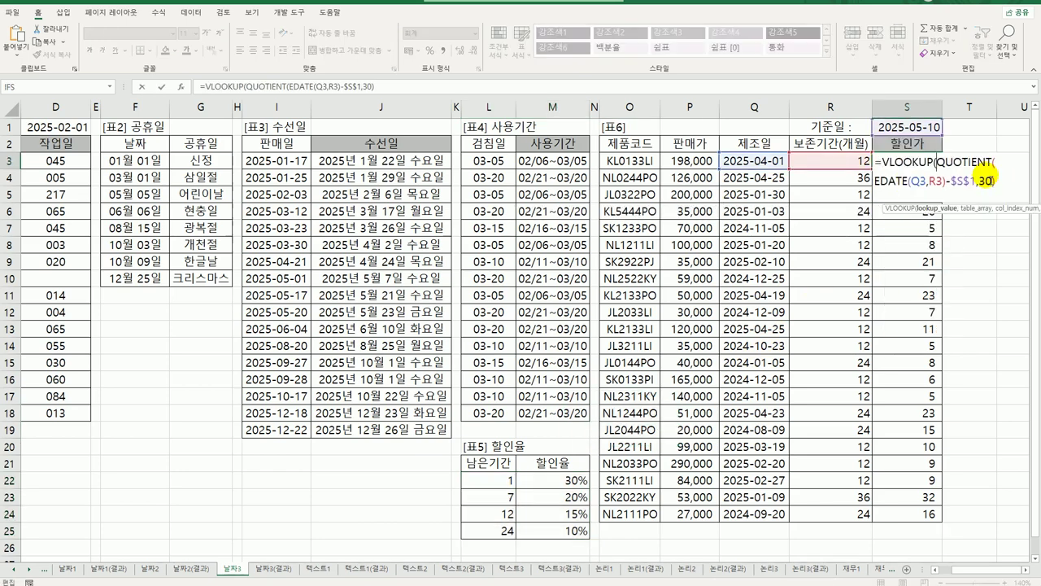
pyautogui.click(1009, 181)
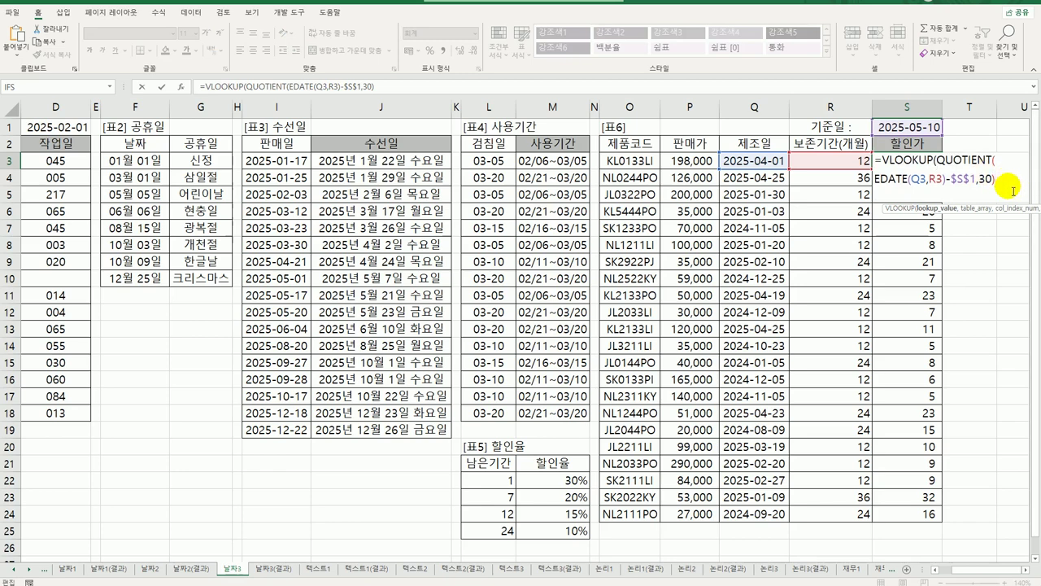
pyautogui.write(',')
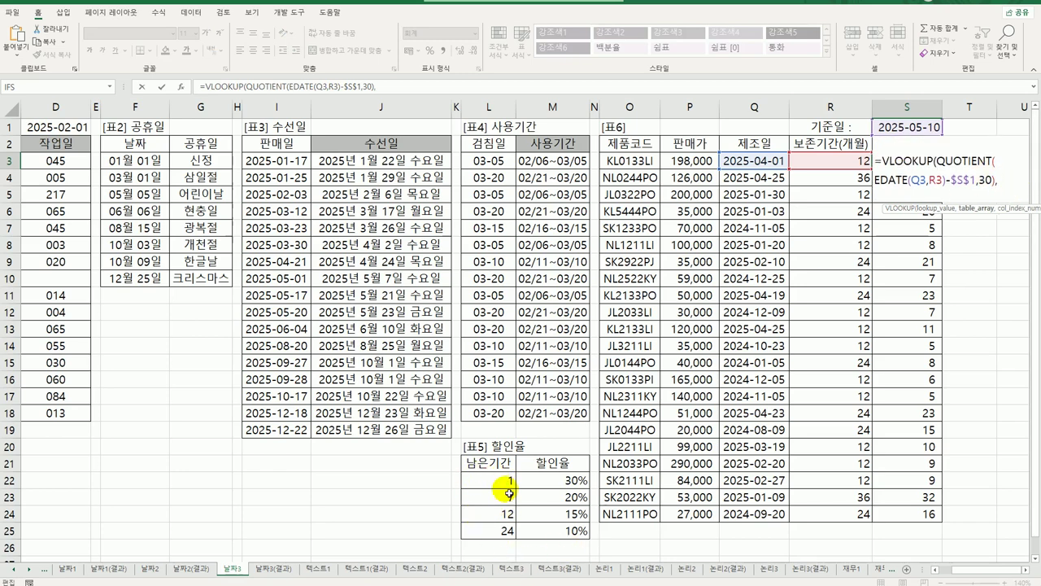
# Step: Complete S3's VLOOKUP with table range $L$22:$M$25 and column index 2, and fill it down to S24
pyautogui.moveTo(506, 480); pyautogui.dragTo(551, 539)
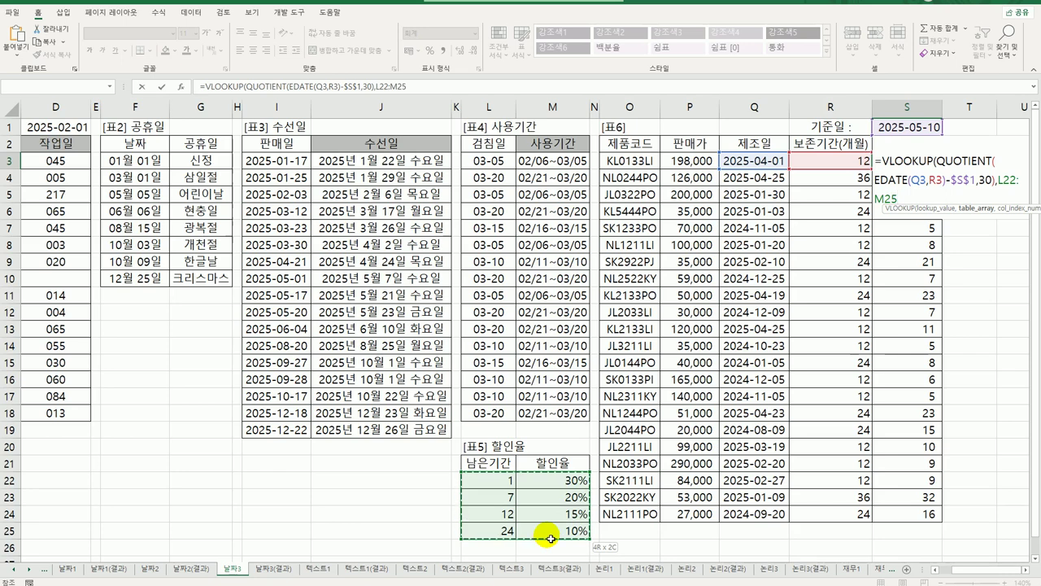
pyautogui.press('F4')
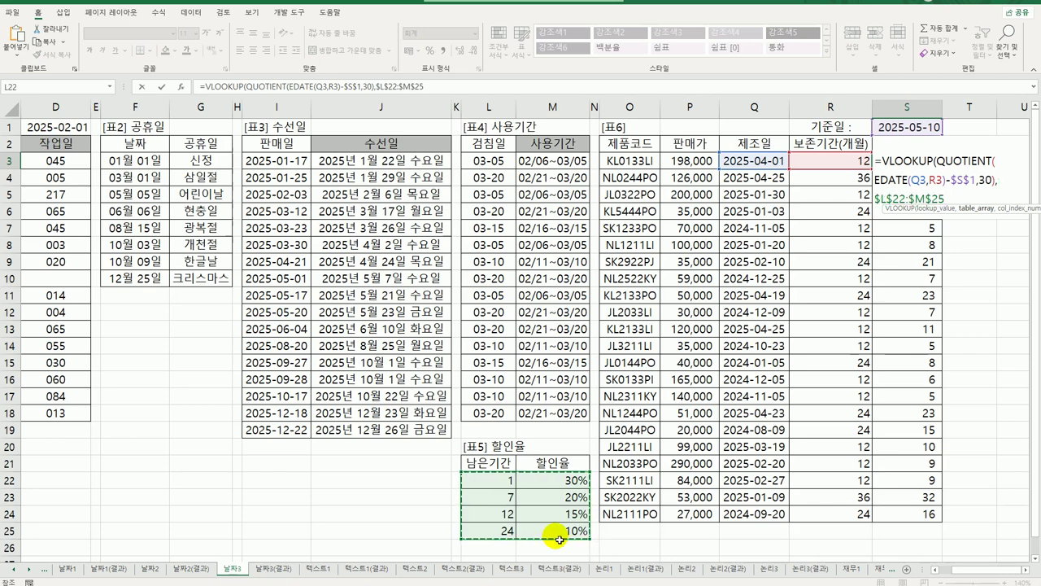
pyautogui.write(',2')
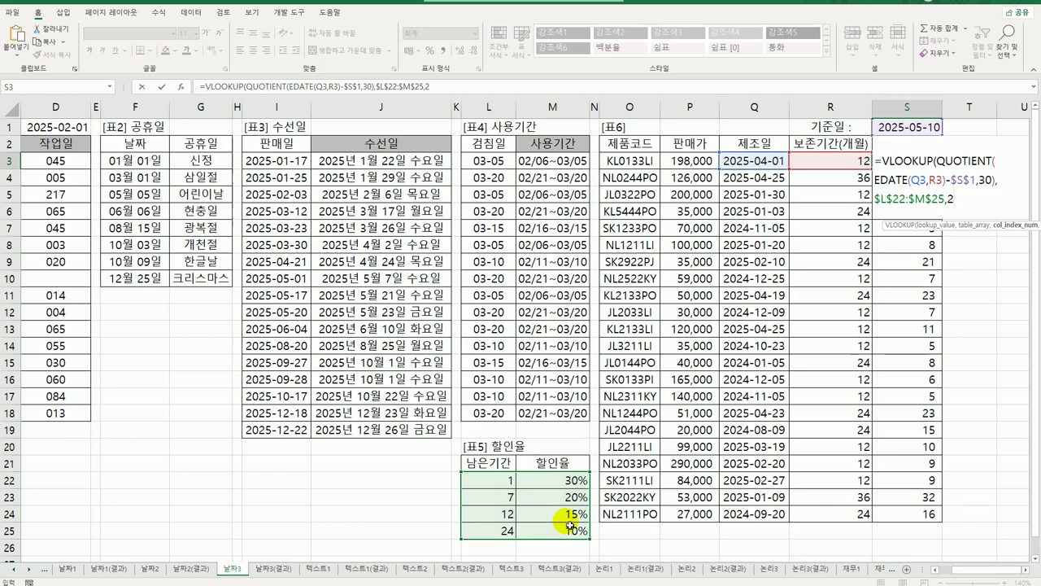
pyautogui.write(')')
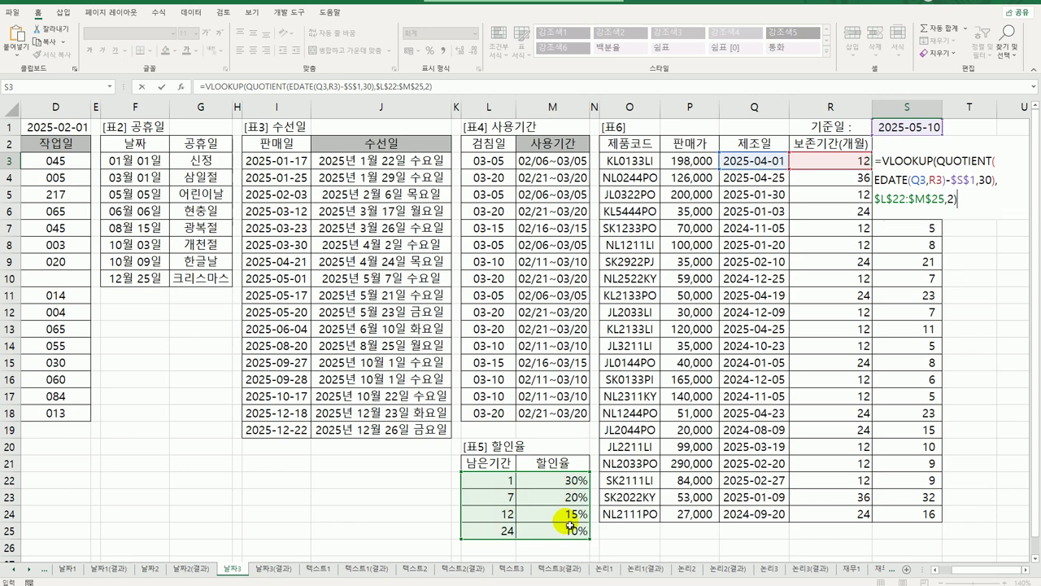
pyautogui.hotkey('ctrl', 'Return')
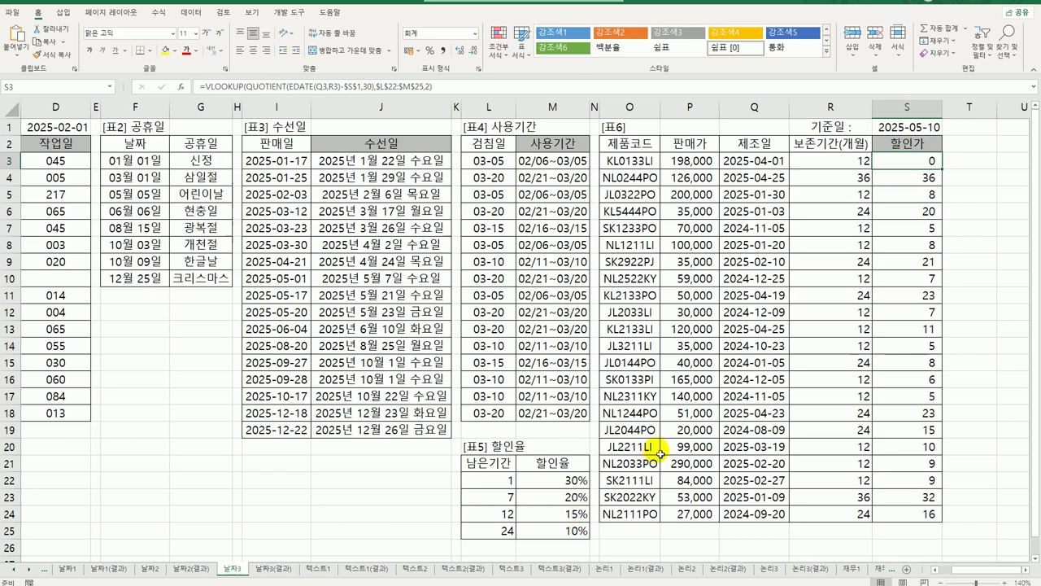
pyautogui.moveTo(948, 173); pyautogui.dragTo(997, 517)
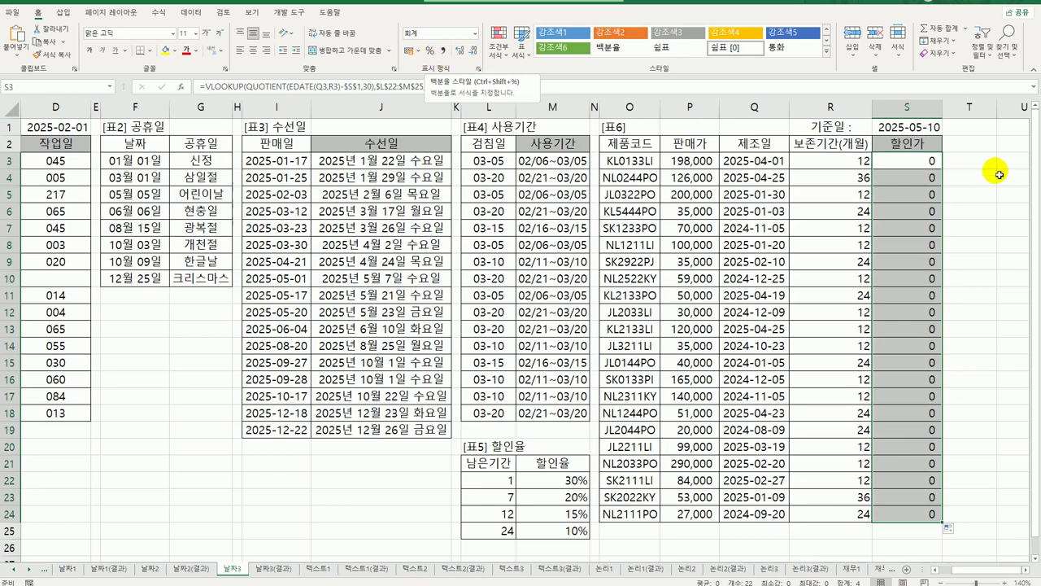
# Step: Show S3:S24 temporarily as percentages to check the discount rates, and restore the comma style
pyautogui.click(431, 54)
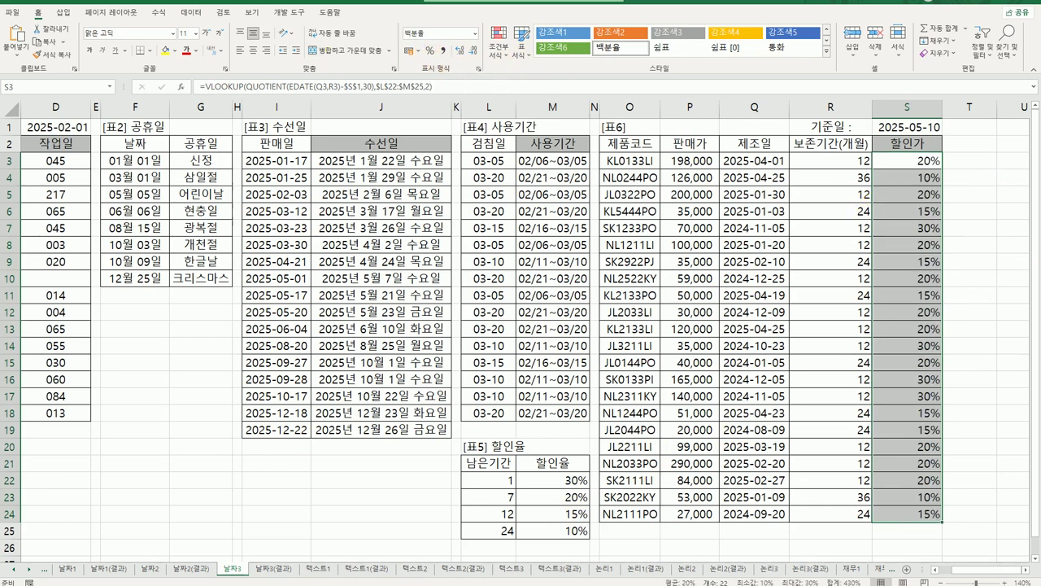
pyautogui.hotkey('alt', 'h')
pyautogui.press('k')
# Step: Extend S3's formula to P3*(1-VLOOKUP(...)) to compute the discounted price, and fill it down to S24
pyautogui.click(920, 160)
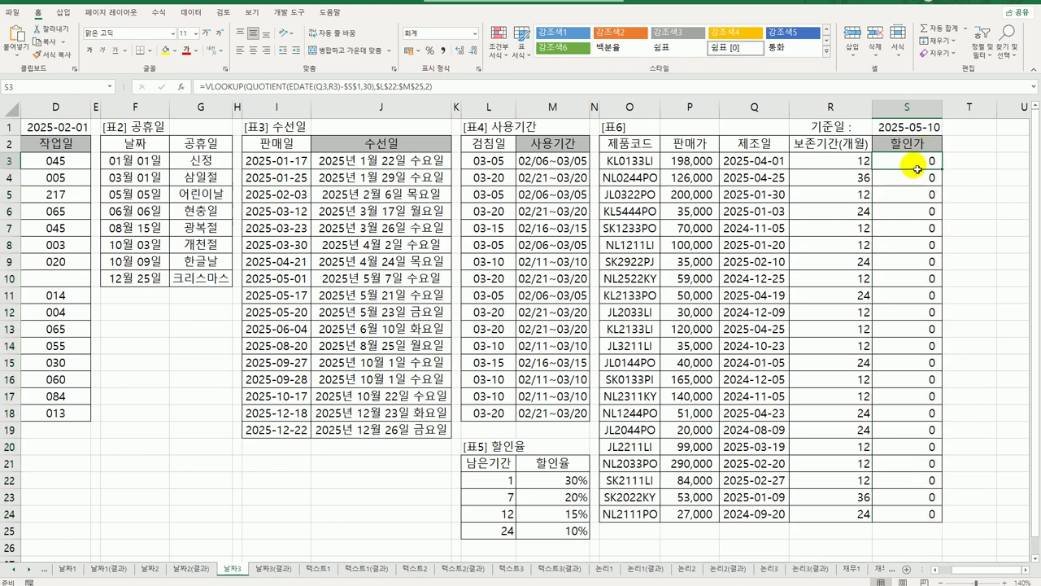
pyautogui.doubleClick(892, 162)
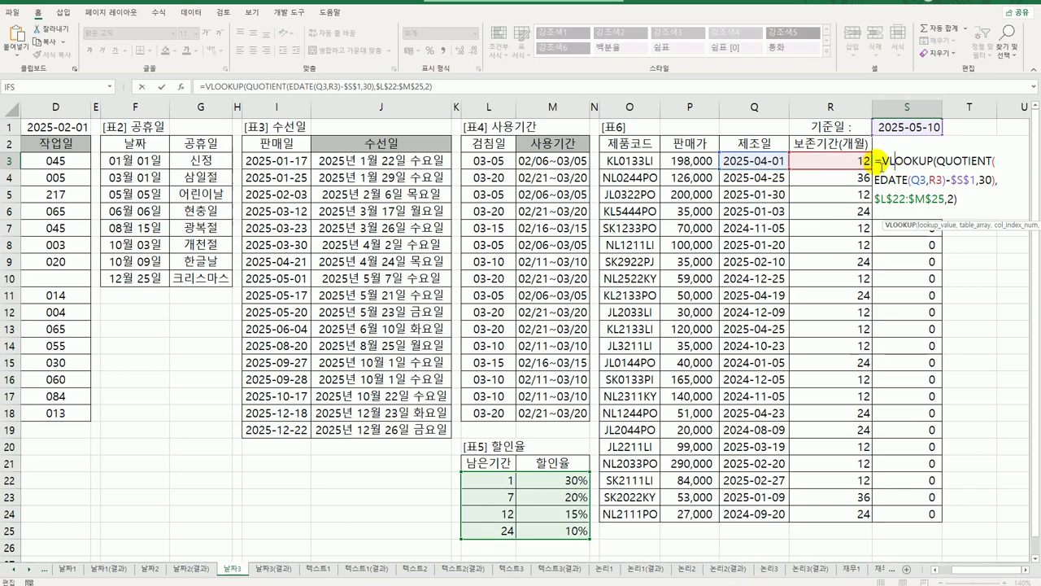
pyautogui.click(705, 161)
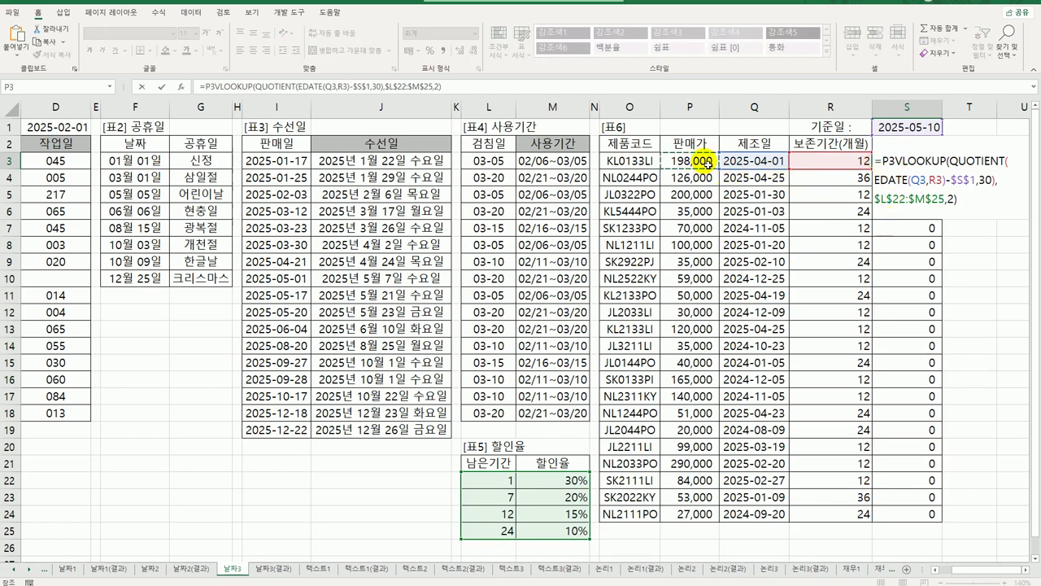
pyautogui.write('*(1-')
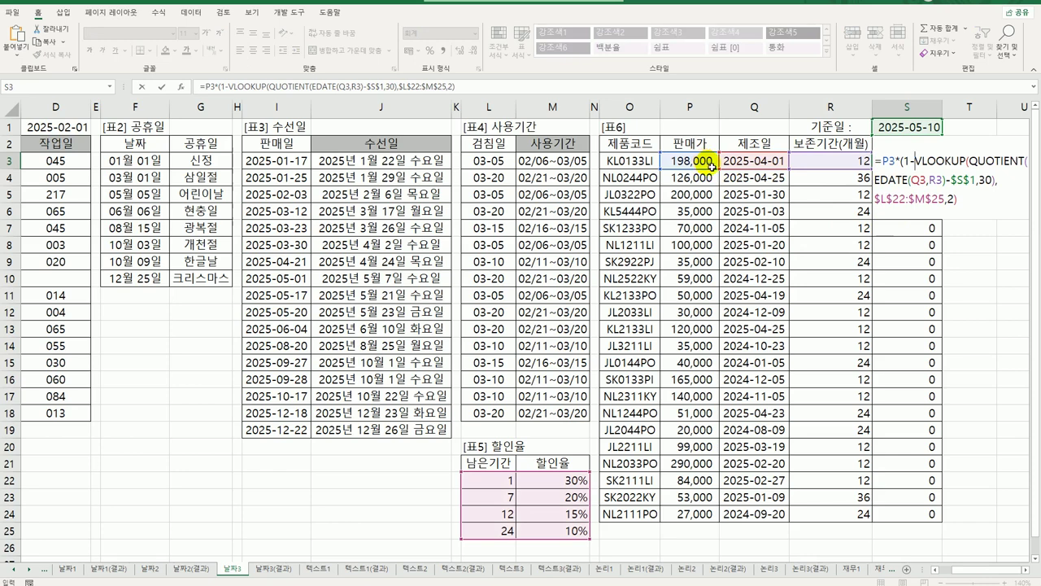
pyautogui.click(958, 198)
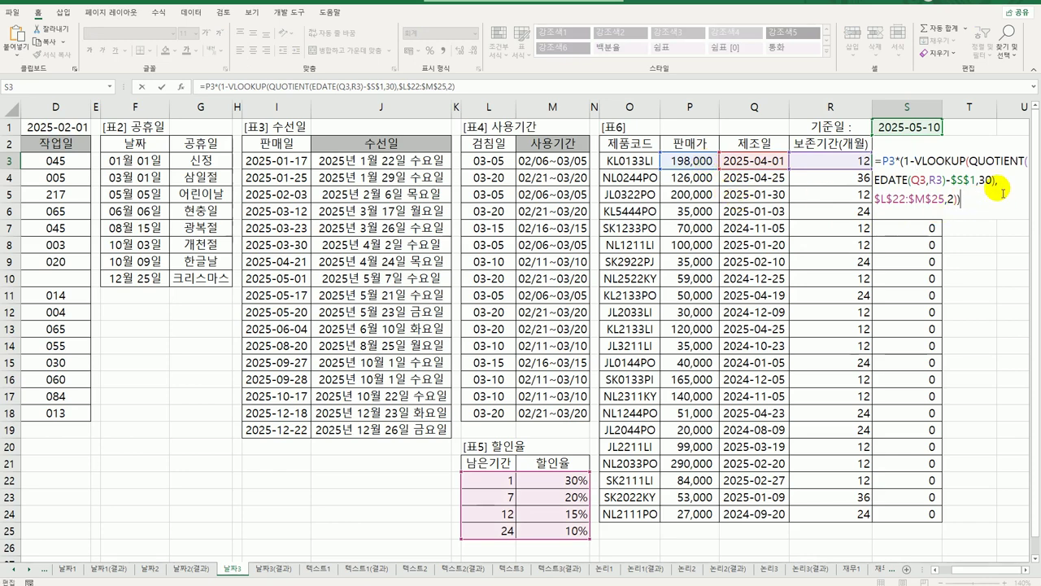
pyautogui.hotkey('ctrl', 'Return')
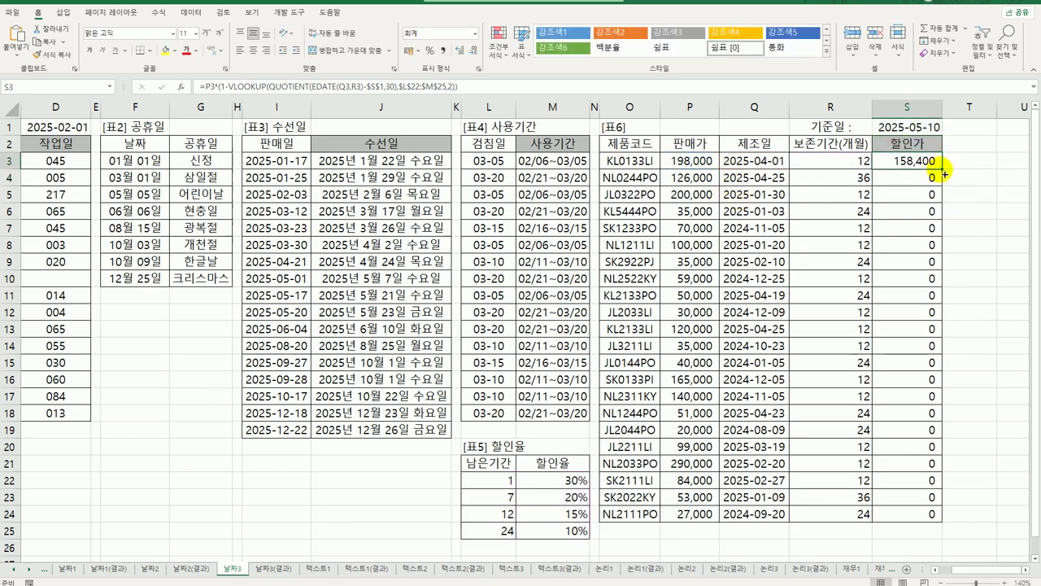
pyautogui.doubleClick(943, 173)
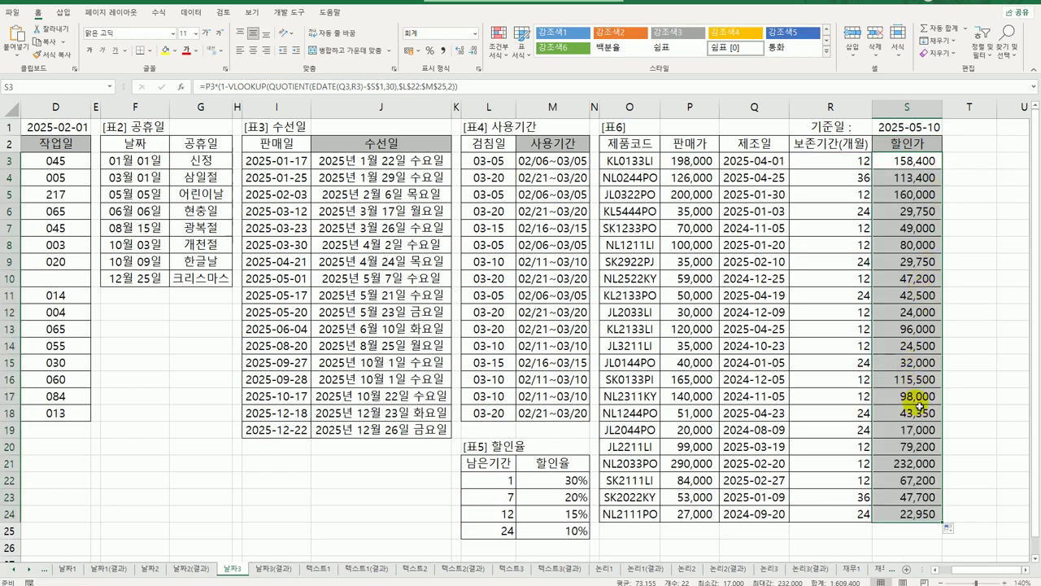
# Step: Preview S3's value with the 날짜 category in the cell format settings, and close them without applying it
pyautogui.click(921, 162)
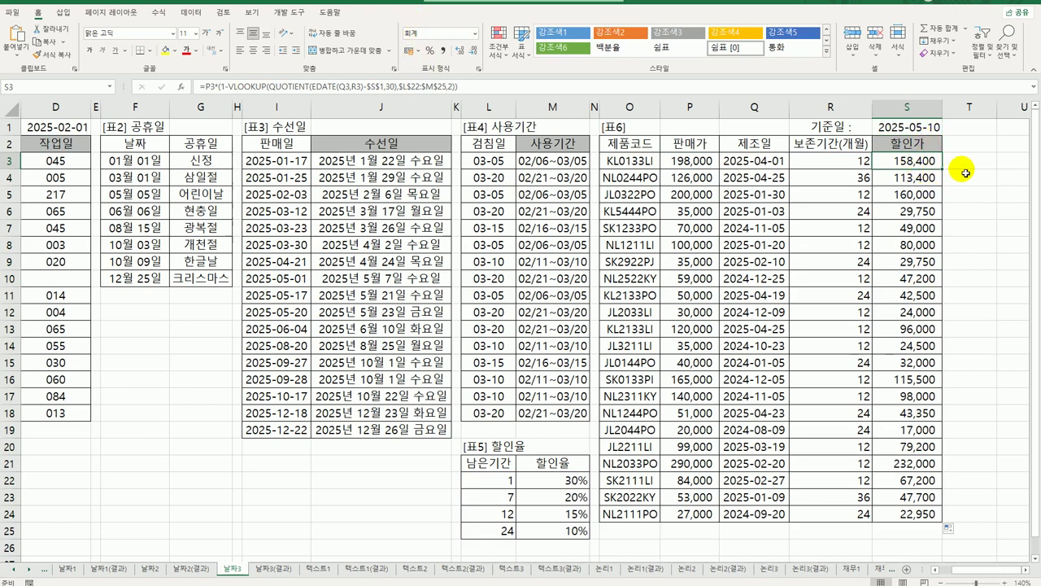
pyautogui.rightClick(917, 161)
pyautogui.click(960, 397)
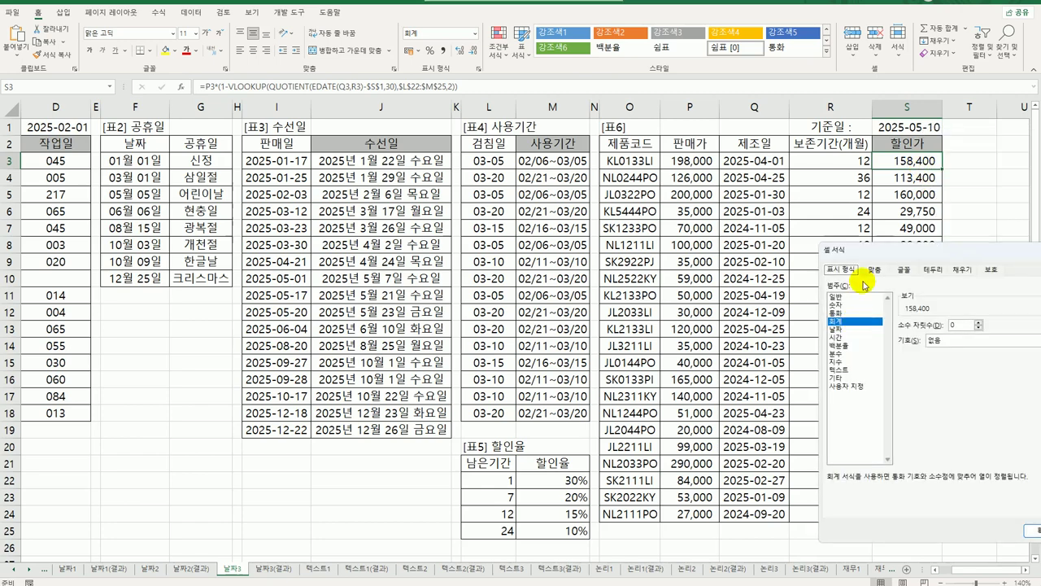
pyautogui.moveTo(862, 254); pyautogui.dragTo(691, 223)
pyautogui.click(673, 298)
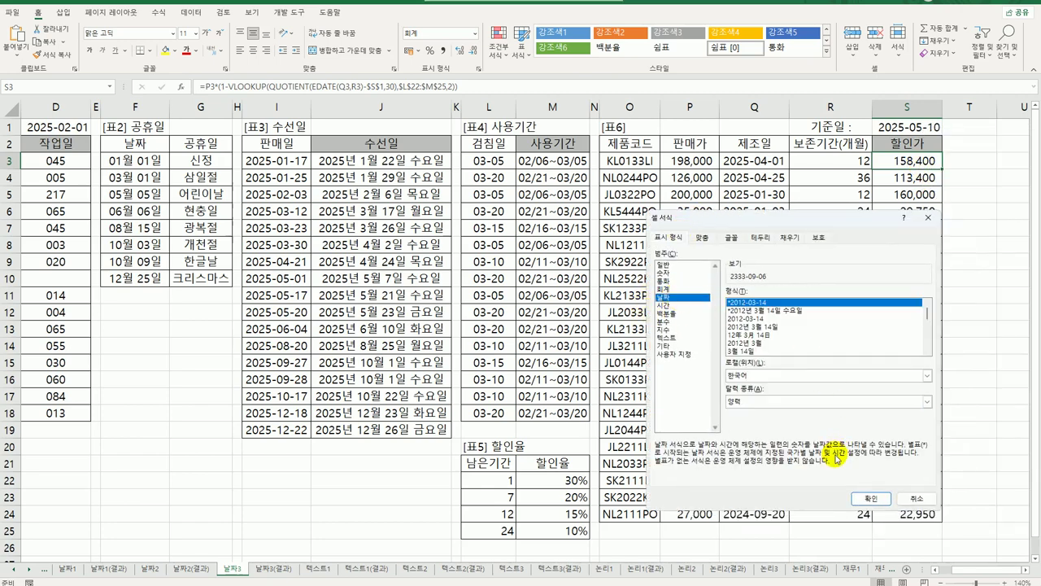
pyautogui.click(913, 501)
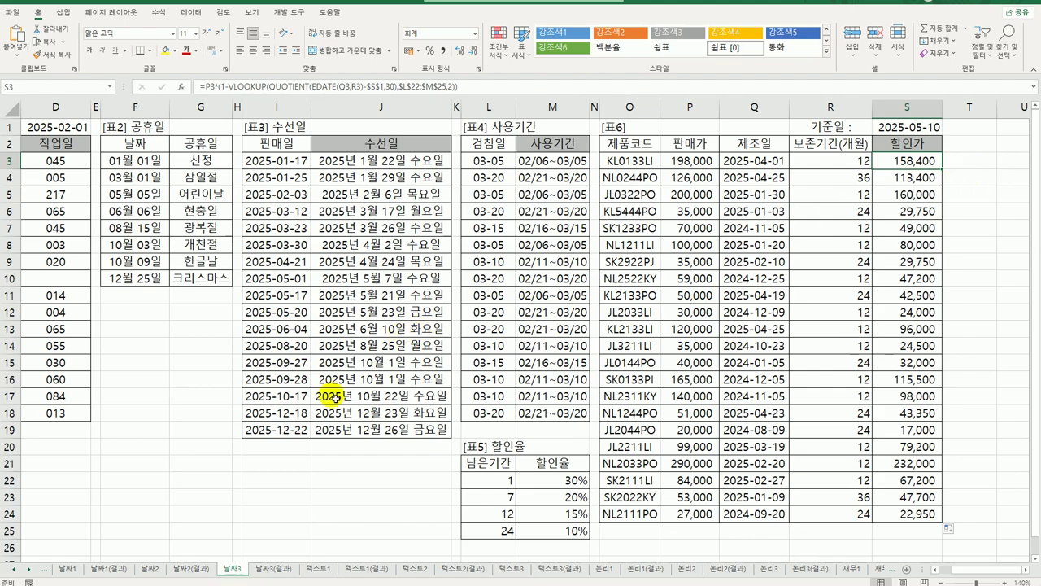
# Step: Compare the completed tables on the 날짜3 sheet with the answers on the 날짜3(결과) sheet, including 표6's 할인가 column
pyautogui.click(268, 568)
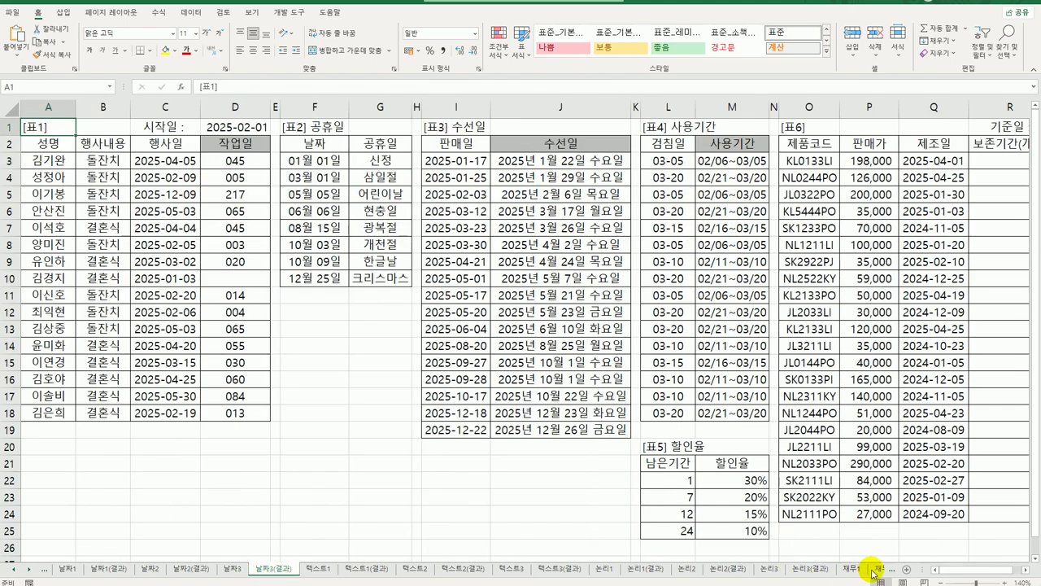
pyautogui.click(1027, 573)
pyautogui.click(1027, 573)
pyautogui.click(1026, 573)
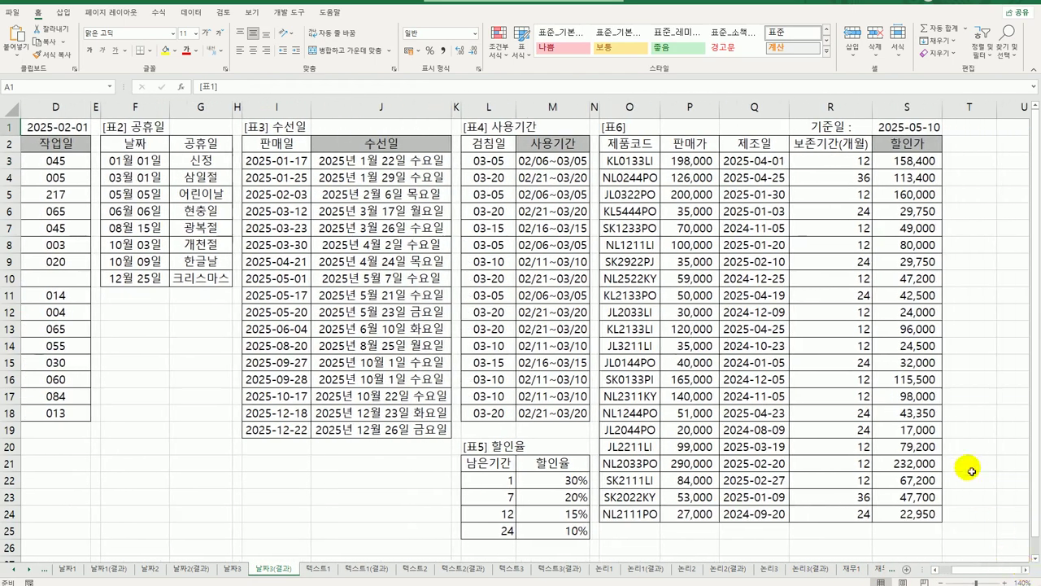
pyautogui.click(231, 571)
pyautogui.click(271, 574)
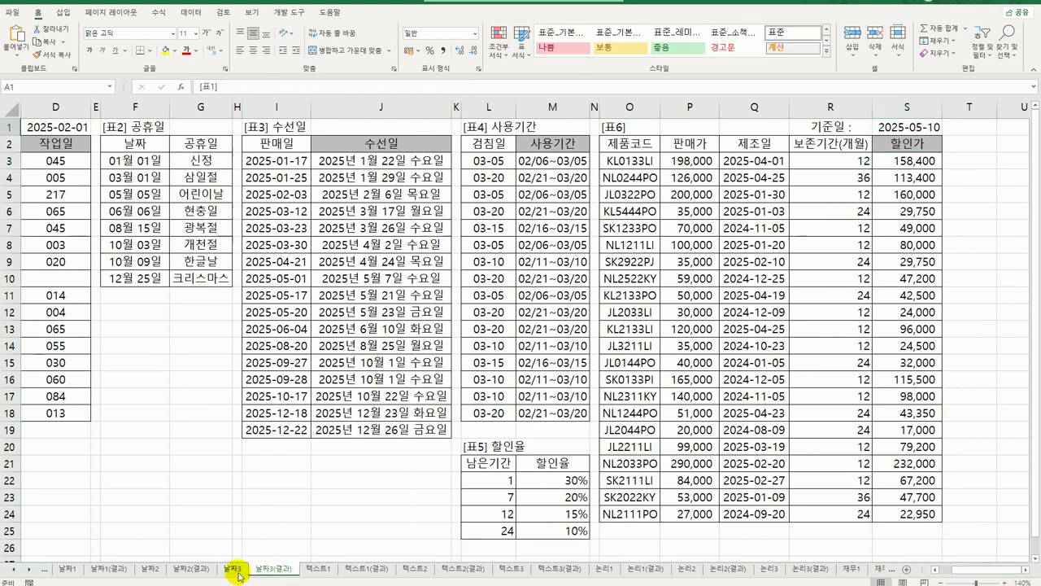
pyautogui.click(232, 571)
pyautogui.click(264, 570)
pyautogui.click(242, 574)
pyautogui.click(265, 571)
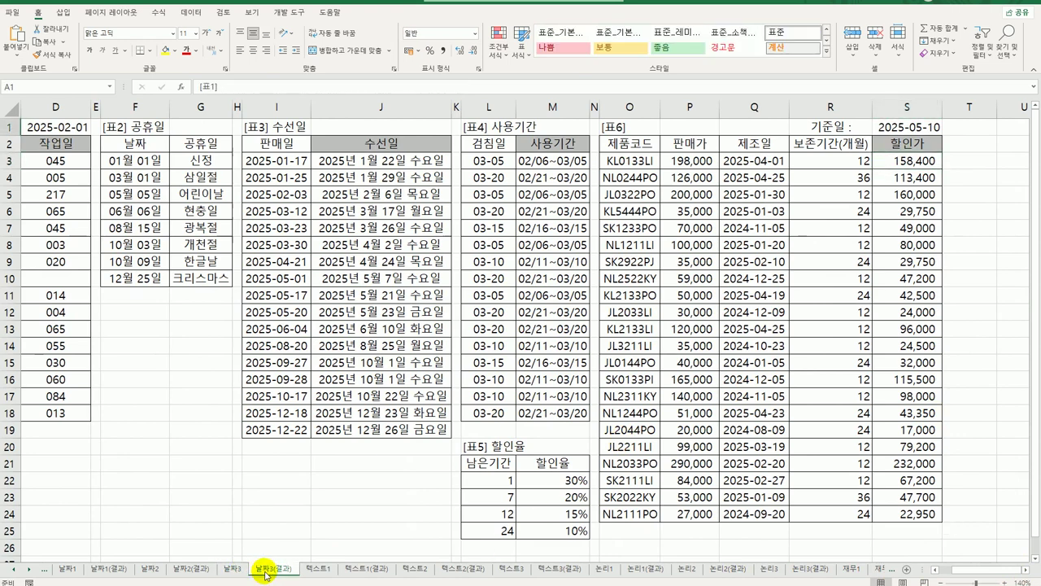